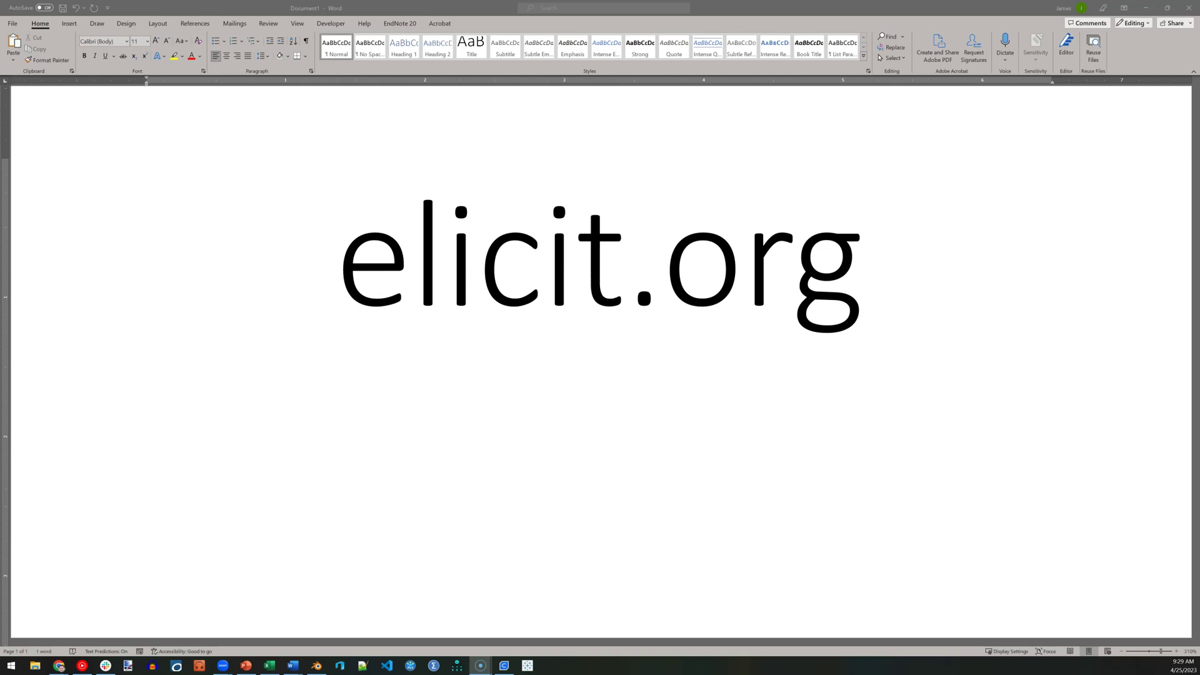
Step: Load elicit.org in Chrome and show the suggested and recent research questions in its search box
{"action": "key", "text": "alt+Tab"}
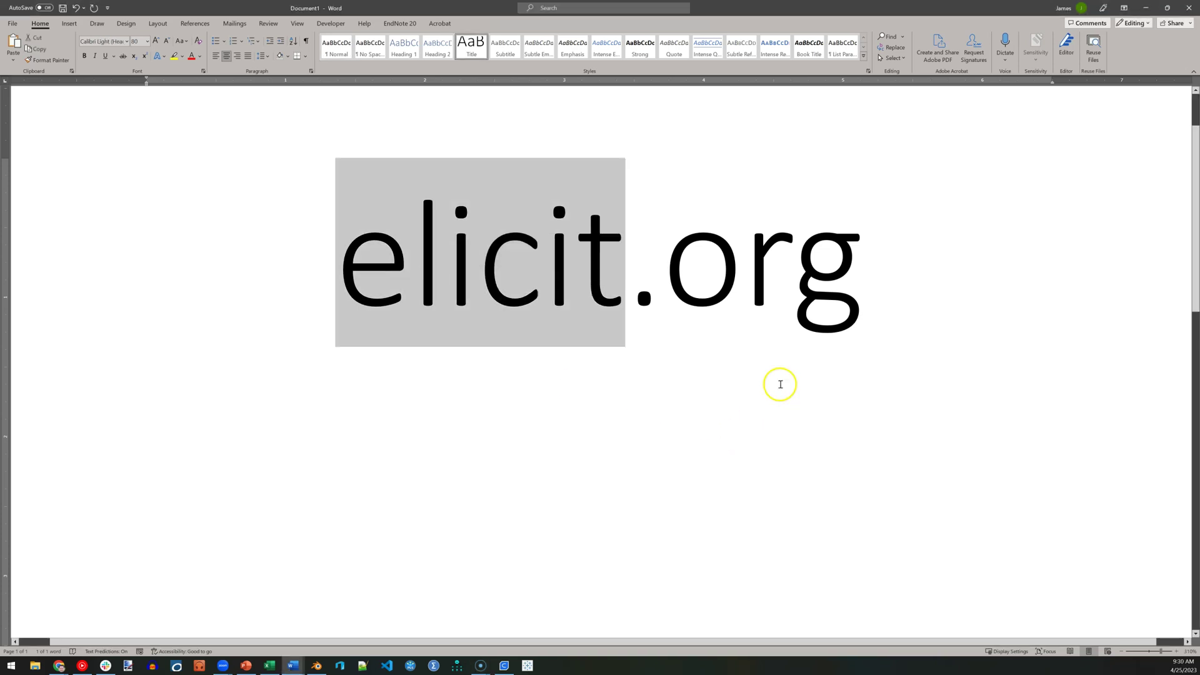
{"action": "left_click", "coordinate": [889, 323]}
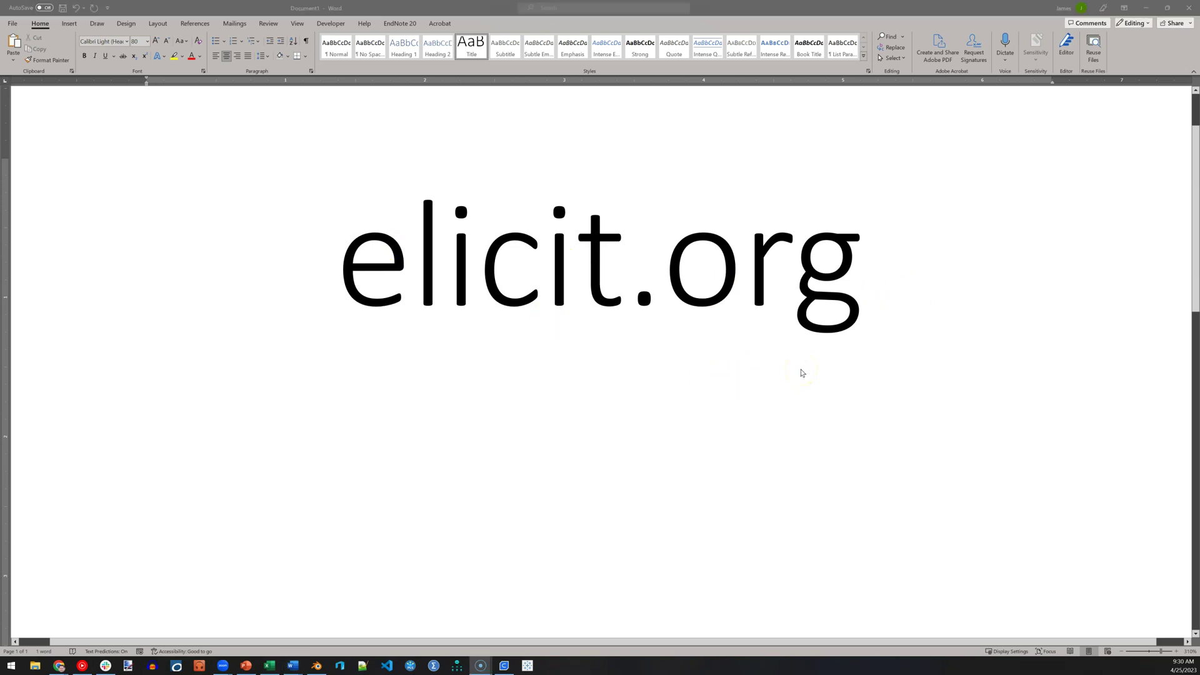
{"action": "key", "text": "alt+Tab"}
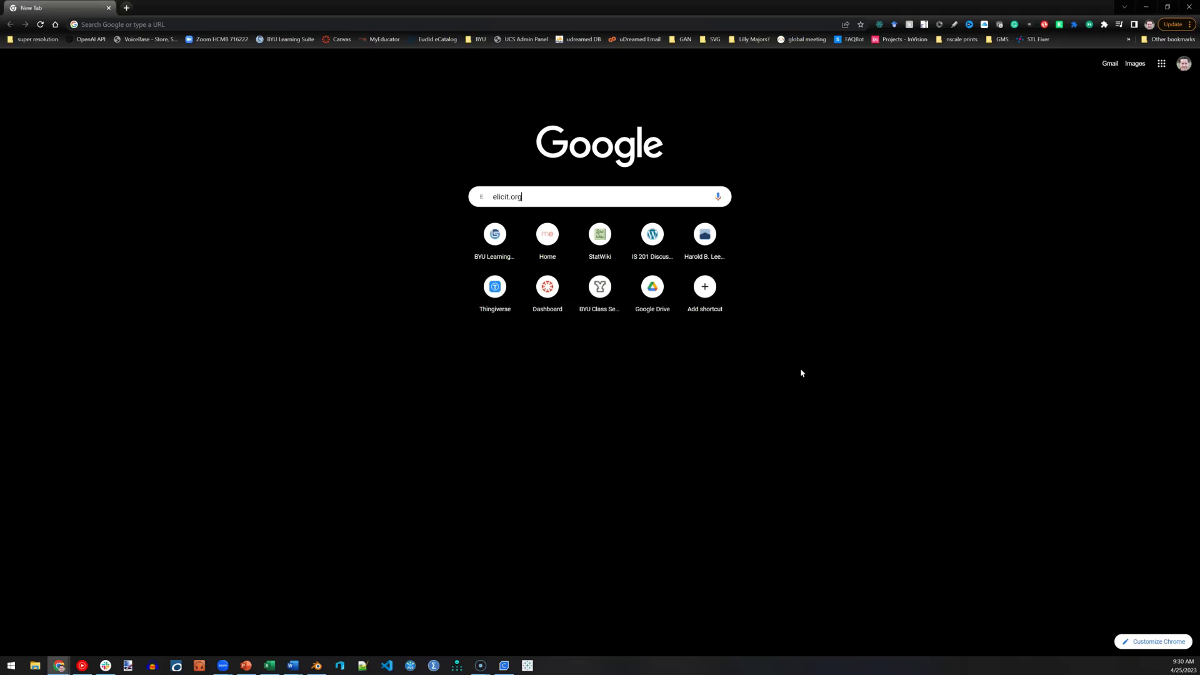
{"action": "key", "text": "Return"}
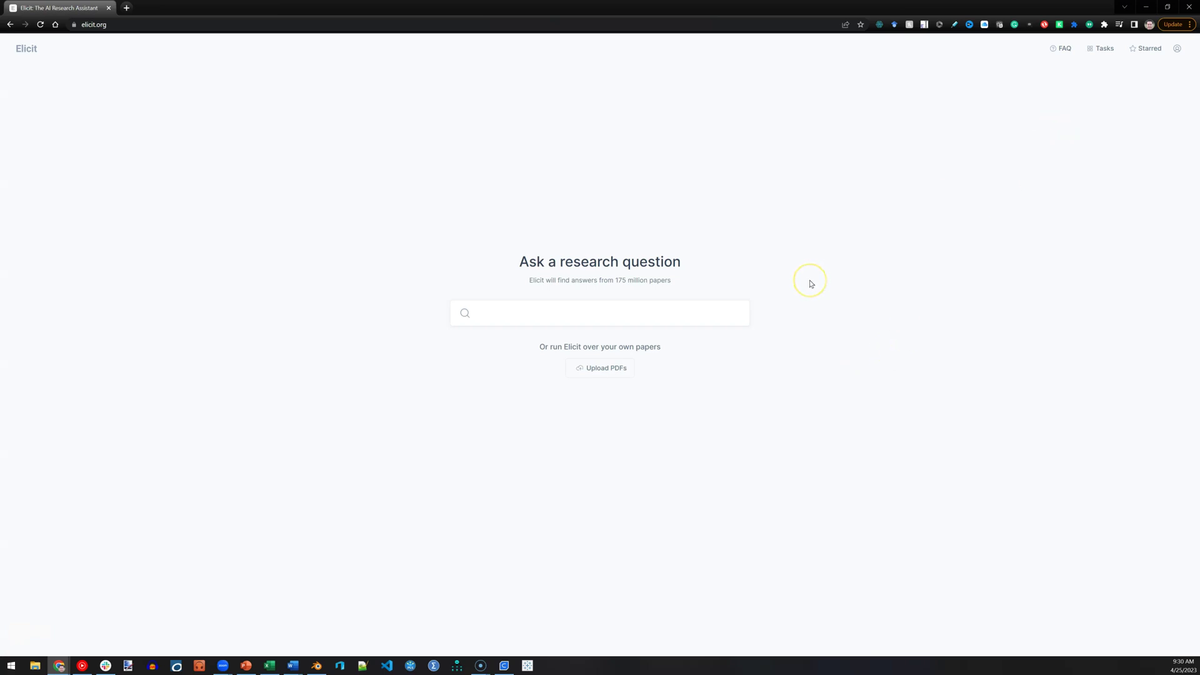
{"action": "left_click", "coordinate": [637, 314]}
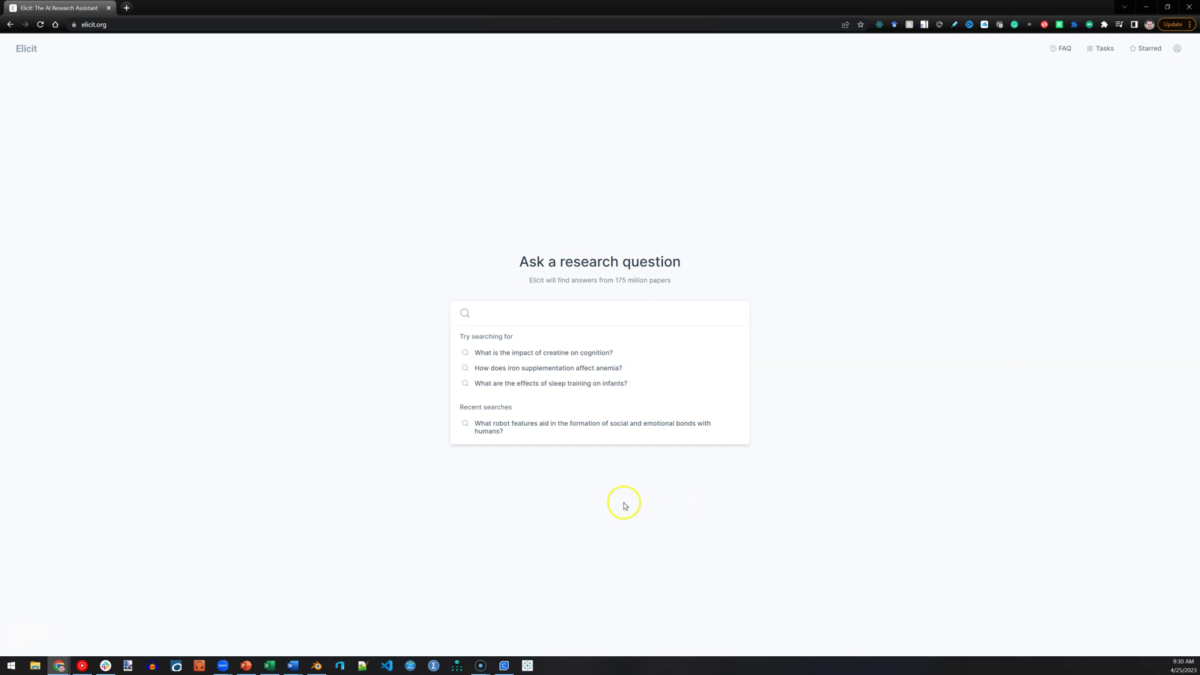
Step: Rerun the recent question on robot features that aid social and emotional bonds and skim the top-4 summary
{"action": "left_click", "coordinate": [595, 424]}
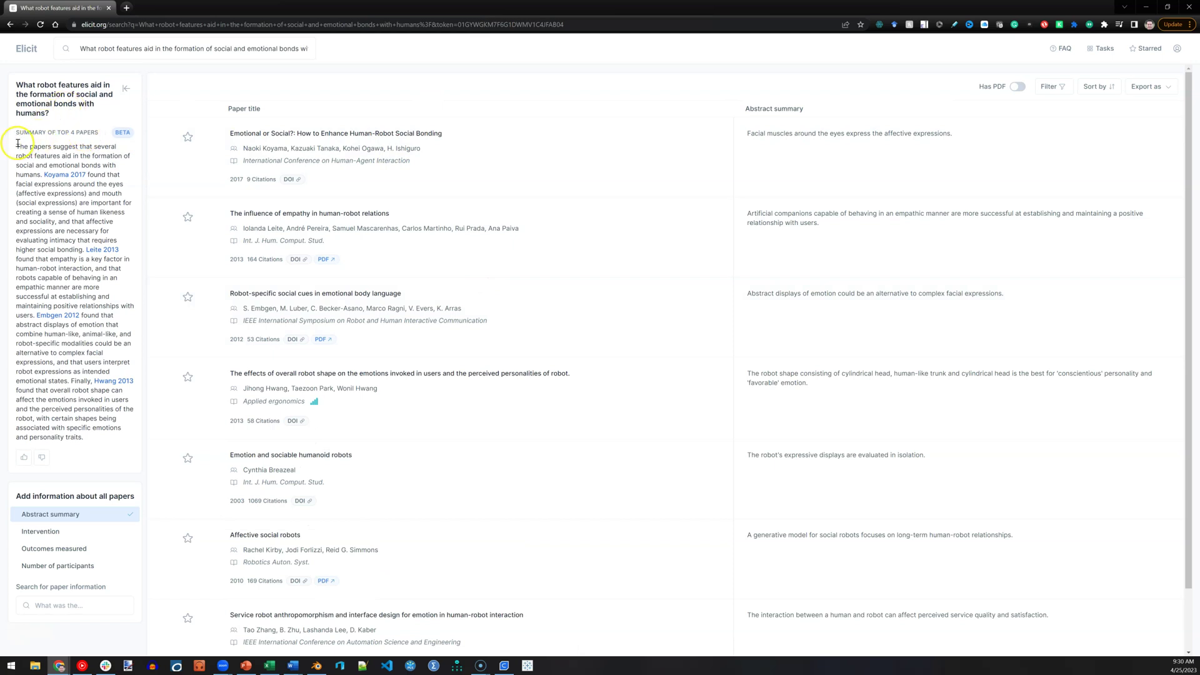
{"action": "left_click_drag", "start_coordinate": [17, 144], "coordinate": [104, 329]}
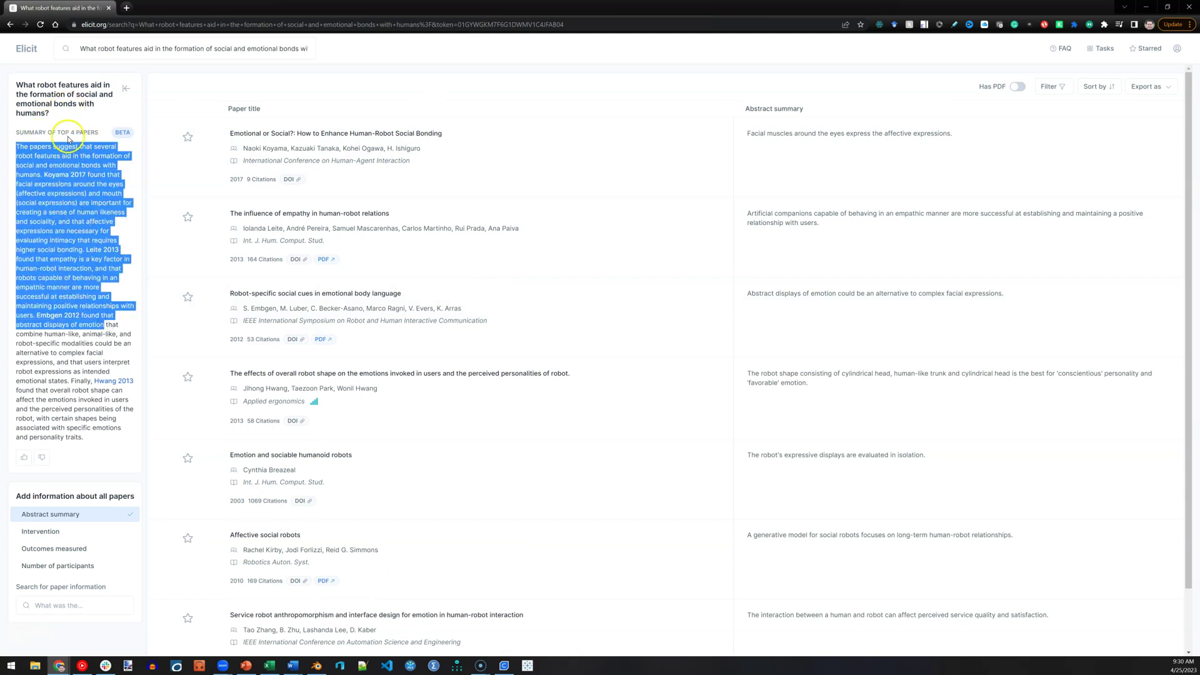
{"action": "left_click_drag", "start_coordinate": [65, 132], "coordinate": [102, 133]}
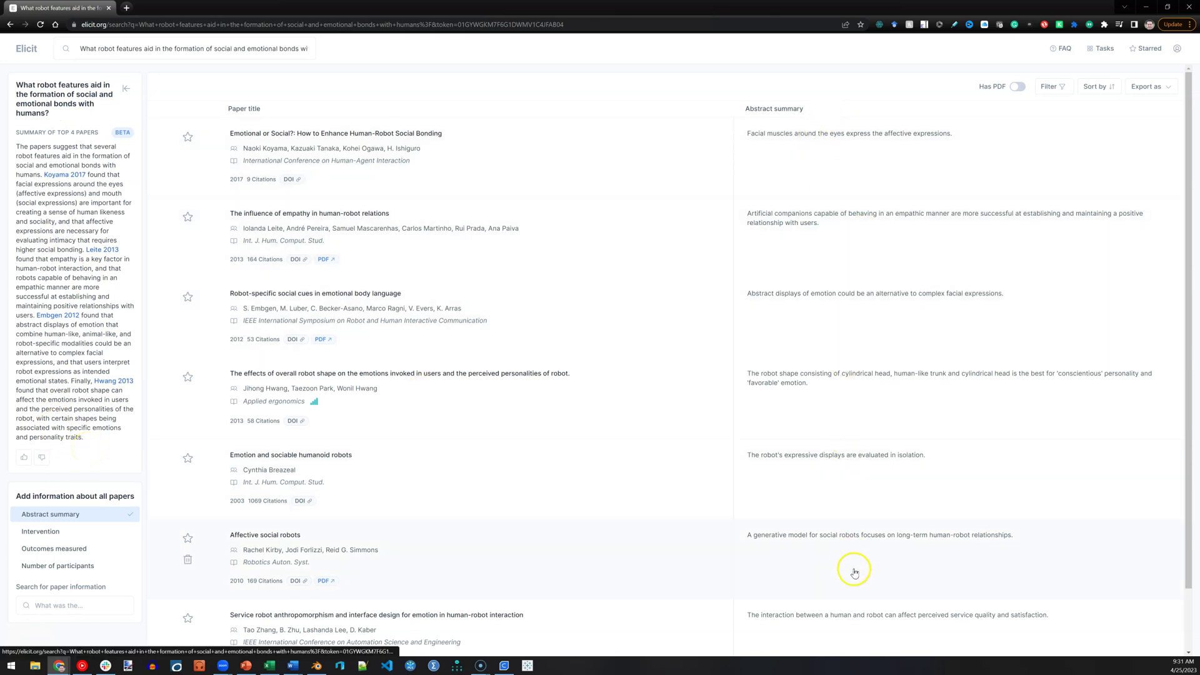
Step: From 'Add information about all papers', add the Intervention, Outcomes measured and Number of participants columns
{"action": "left_click", "coordinate": [42, 533]}
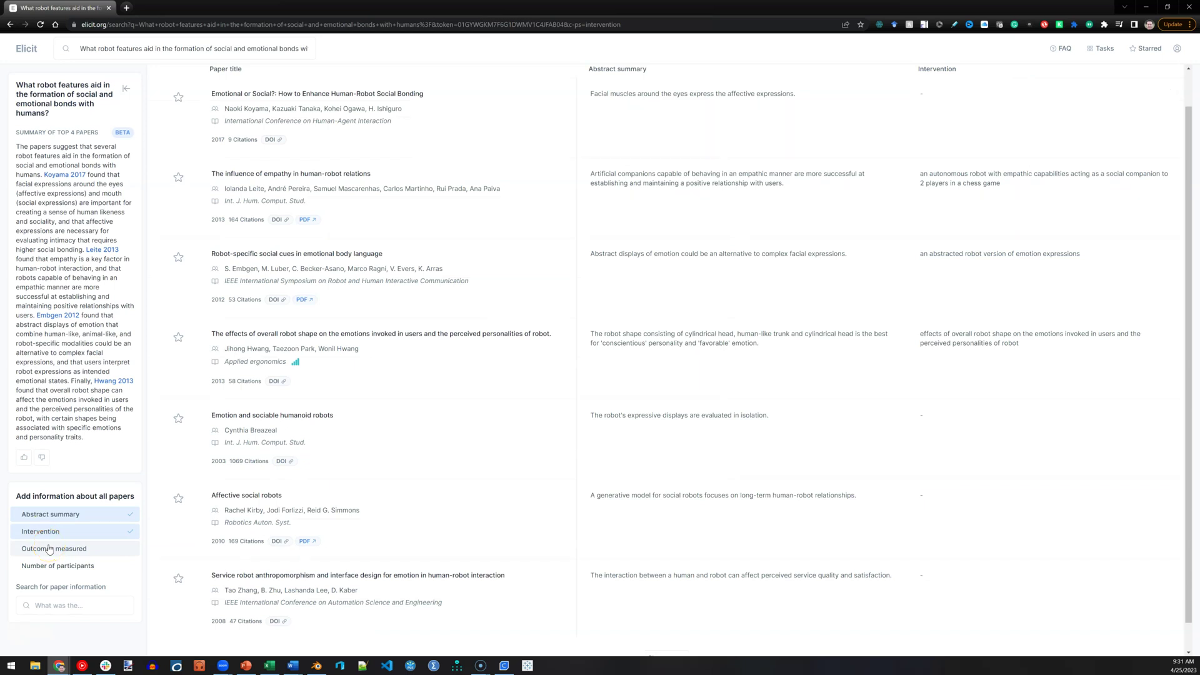
{"action": "left_click", "coordinate": [78, 551]}
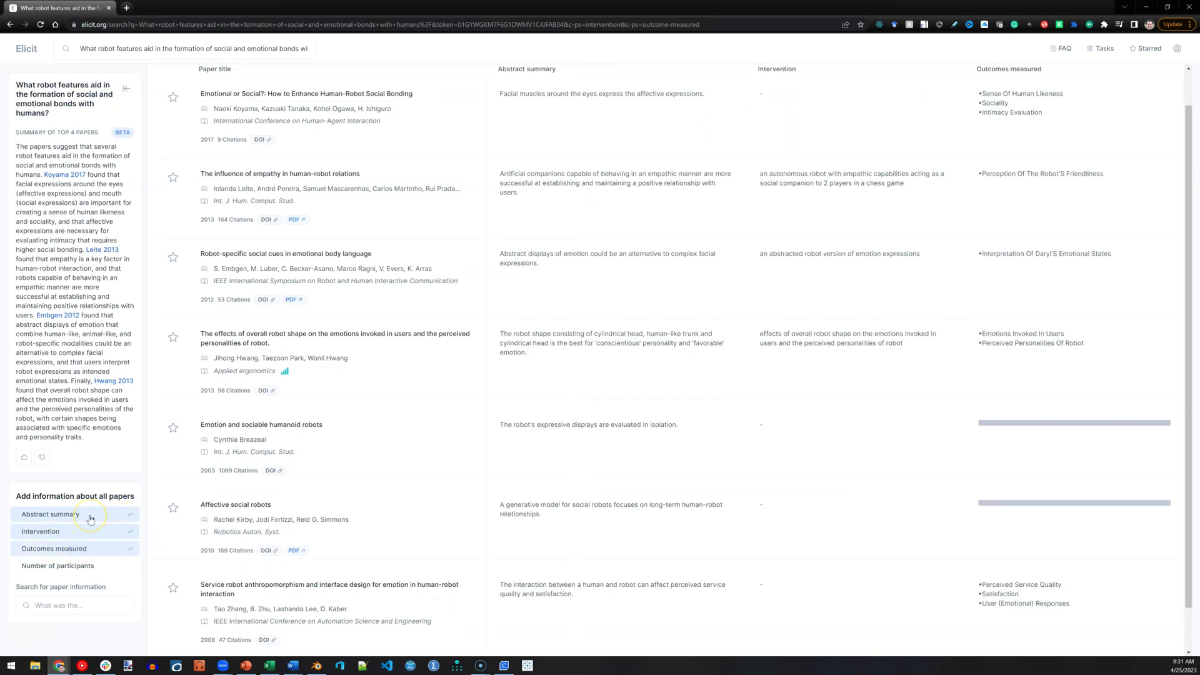
{"action": "left_click", "coordinate": [78, 567]}
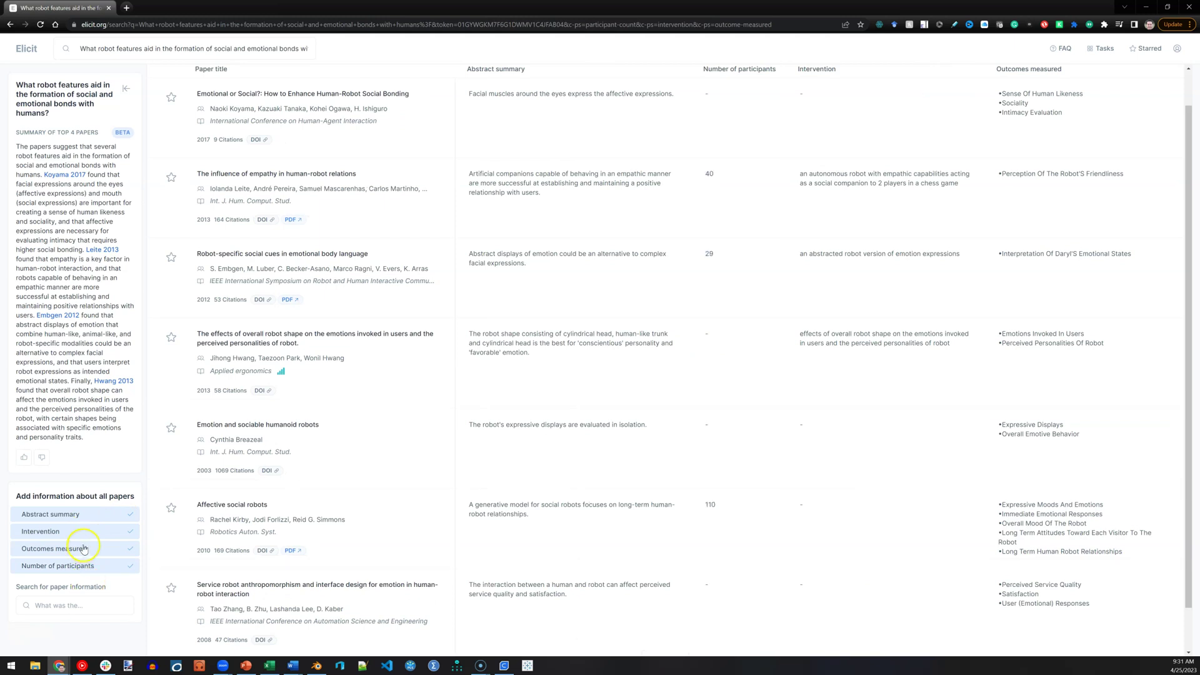
{"action": "scroll", "coordinate": [662, 369], "scroll_direction": "up", "scroll_amount": 1}
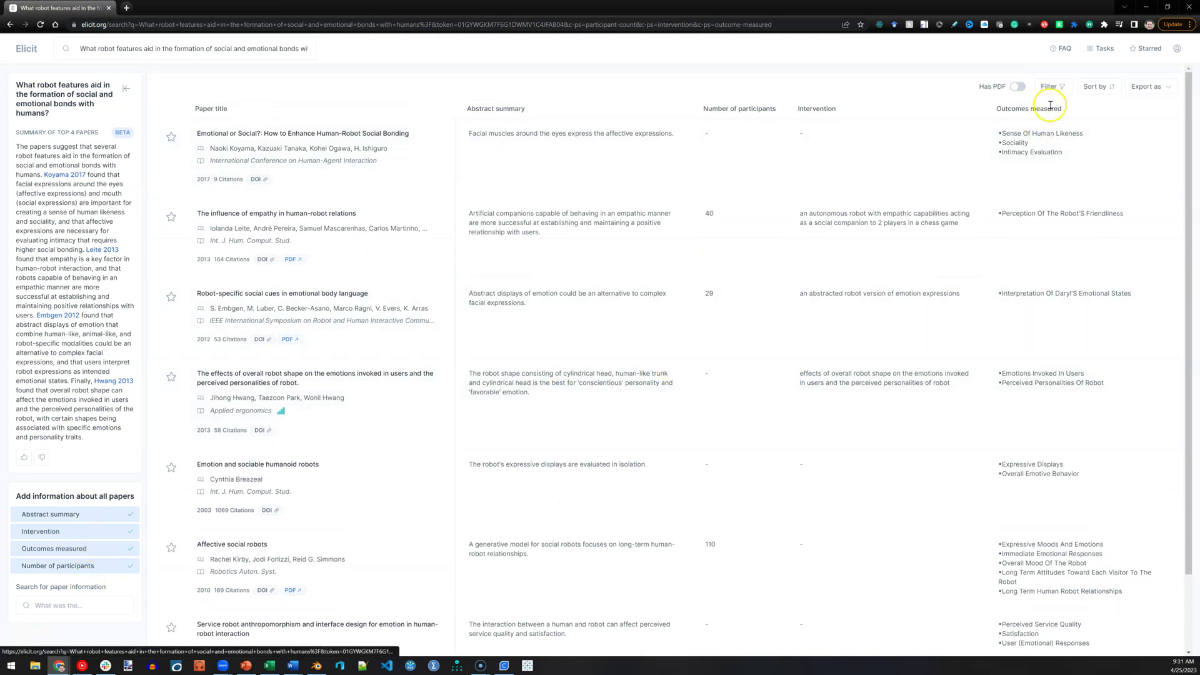
Step: Turn on the Has PDF filter and export the results as CSV
{"action": "left_click", "coordinate": [1019, 91]}
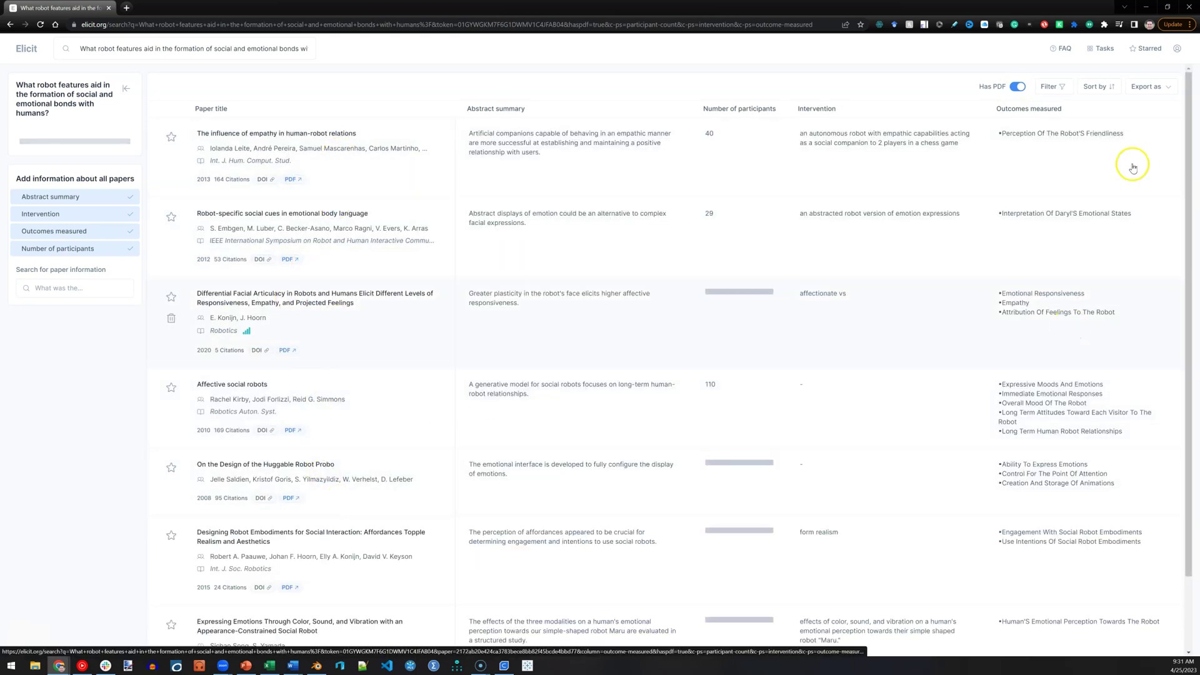
{"action": "left_click", "coordinate": [1167, 87]}
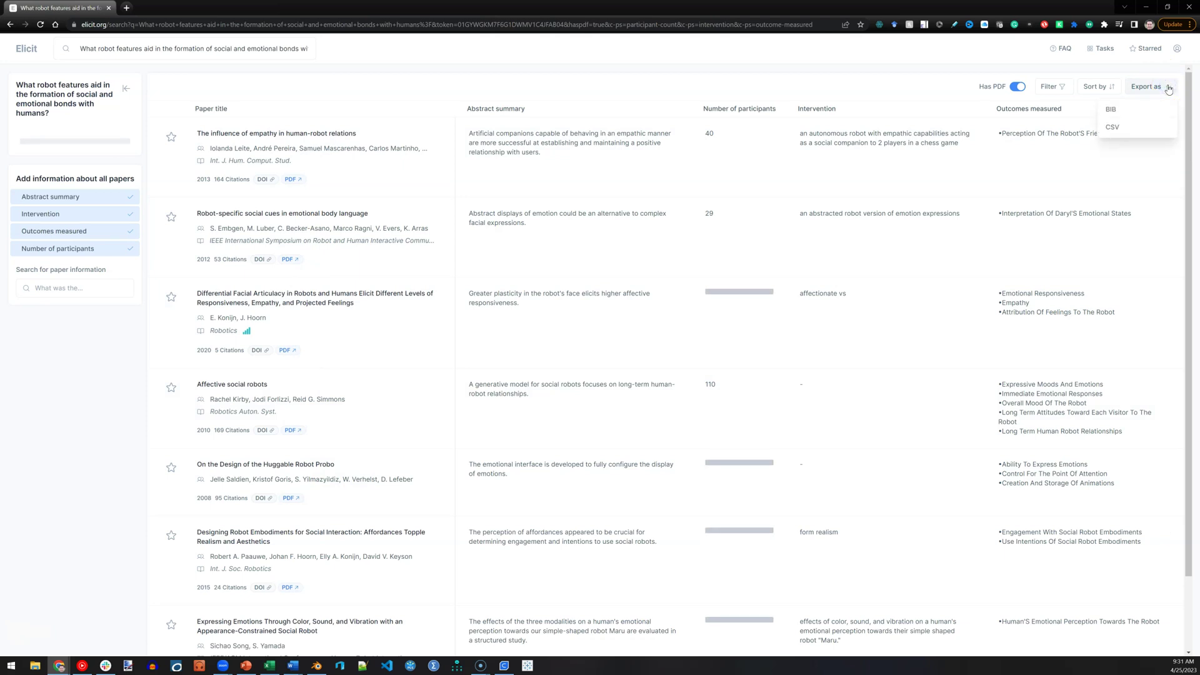
{"action": "left_click", "coordinate": [1146, 125]}
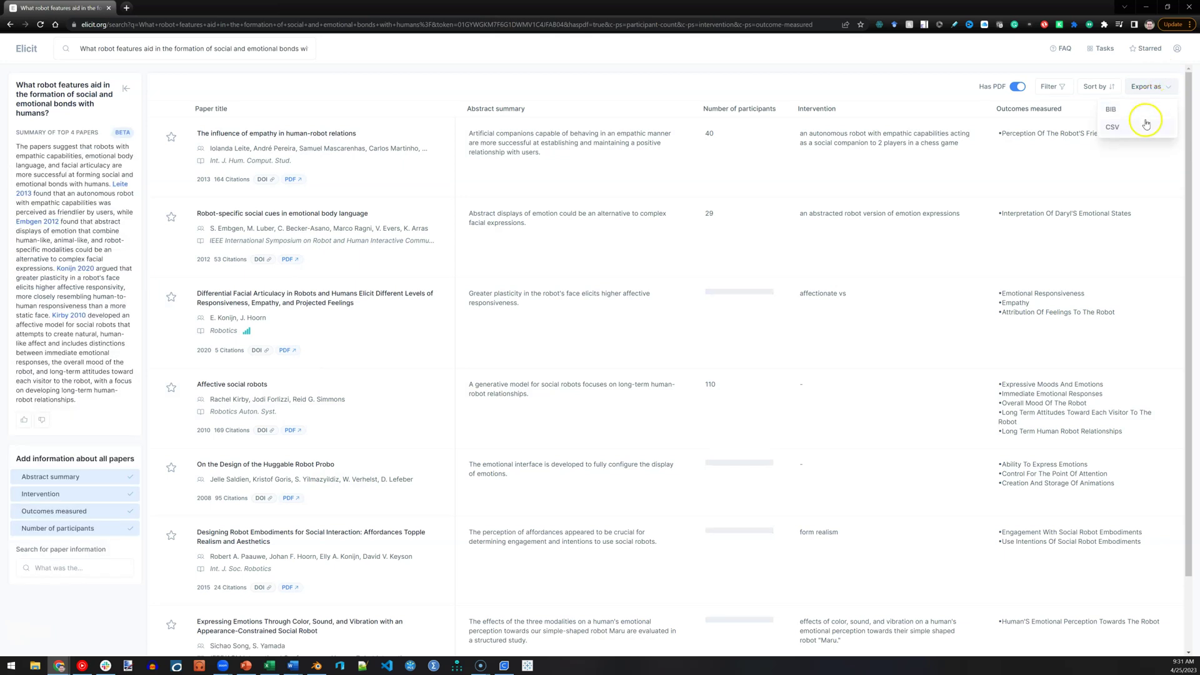
{"action": "left_click", "coordinate": [1002, 50]}
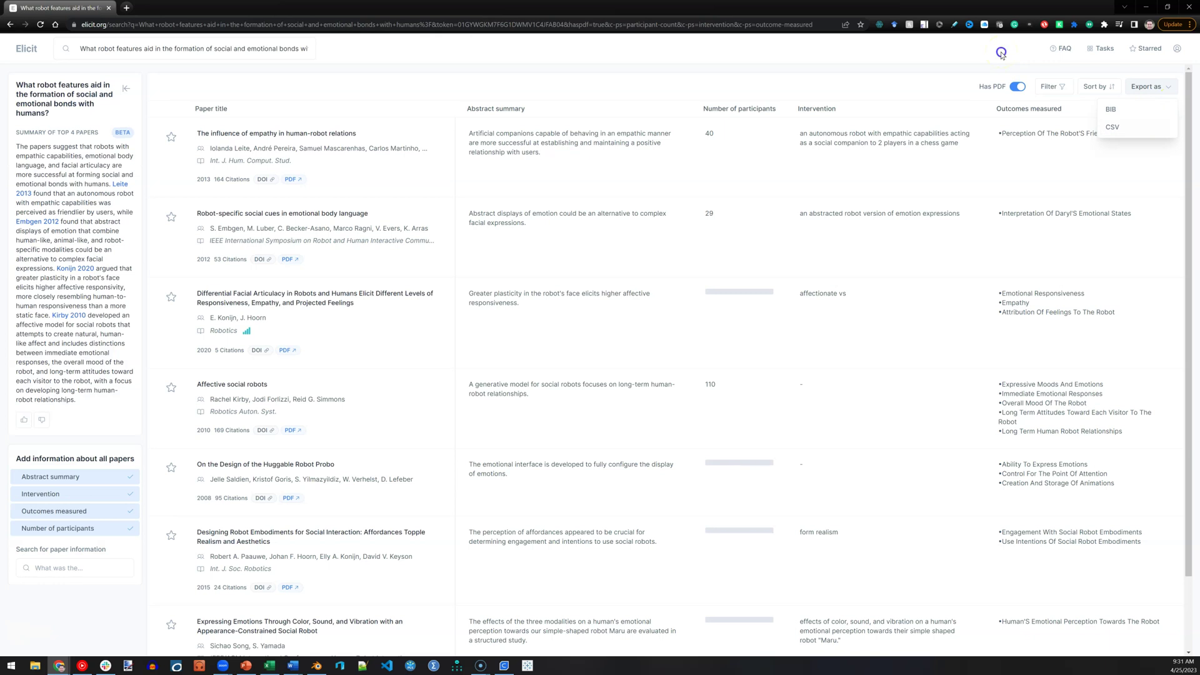
Step: Open 'The influence of empathy in human-robot relations' and scroll through its text and summary
{"action": "left_click", "coordinate": [294, 134]}
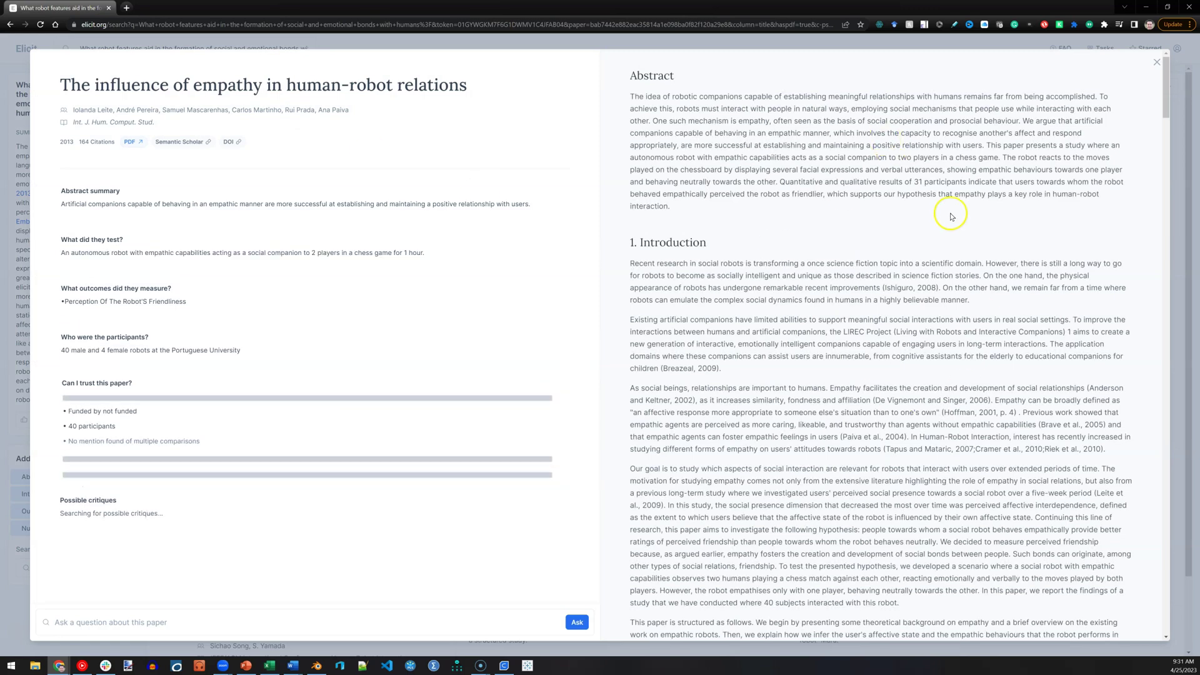
{"action": "scroll", "coordinate": [913, 294], "scroll_direction": "down", "scroll_amount": 15}
{"action": "scroll", "coordinate": [913, 300], "scroll_direction": "down", "scroll_amount": 10}
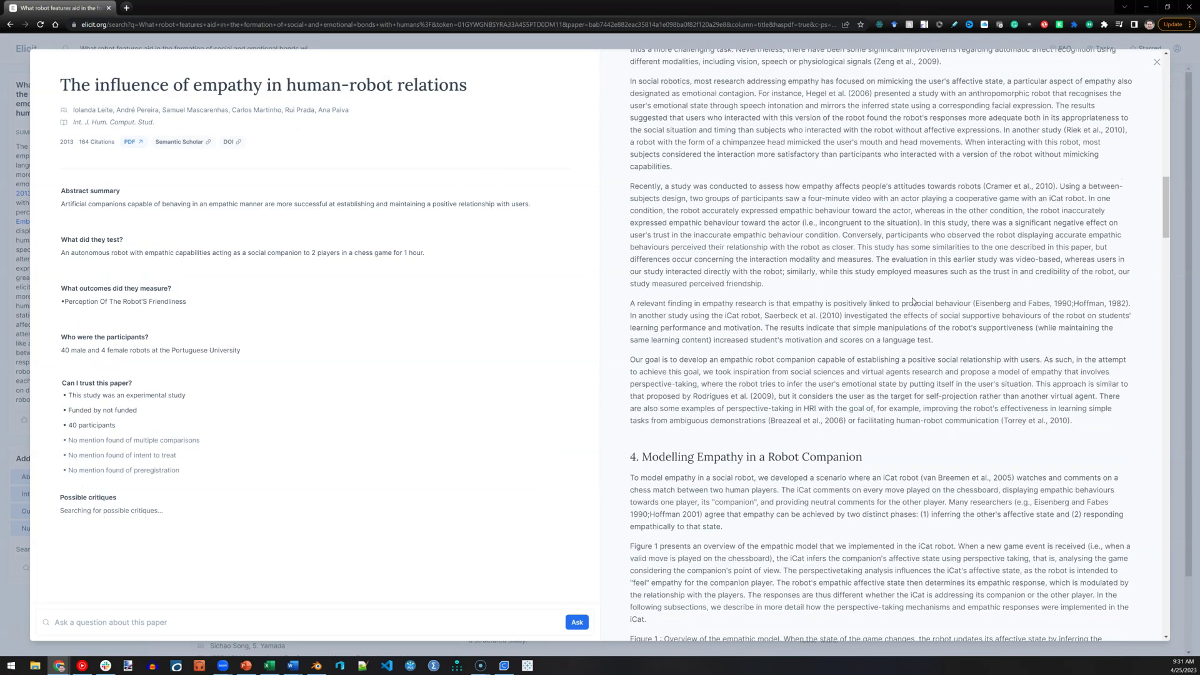
{"action": "scroll", "coordinate": [913, 298], "scroll_direction": "up", "scroll_amount": 5}
{"action": "scroll", "coordinate": [912, 298], "scroll_direction": "up", "scroll_amount": 7}
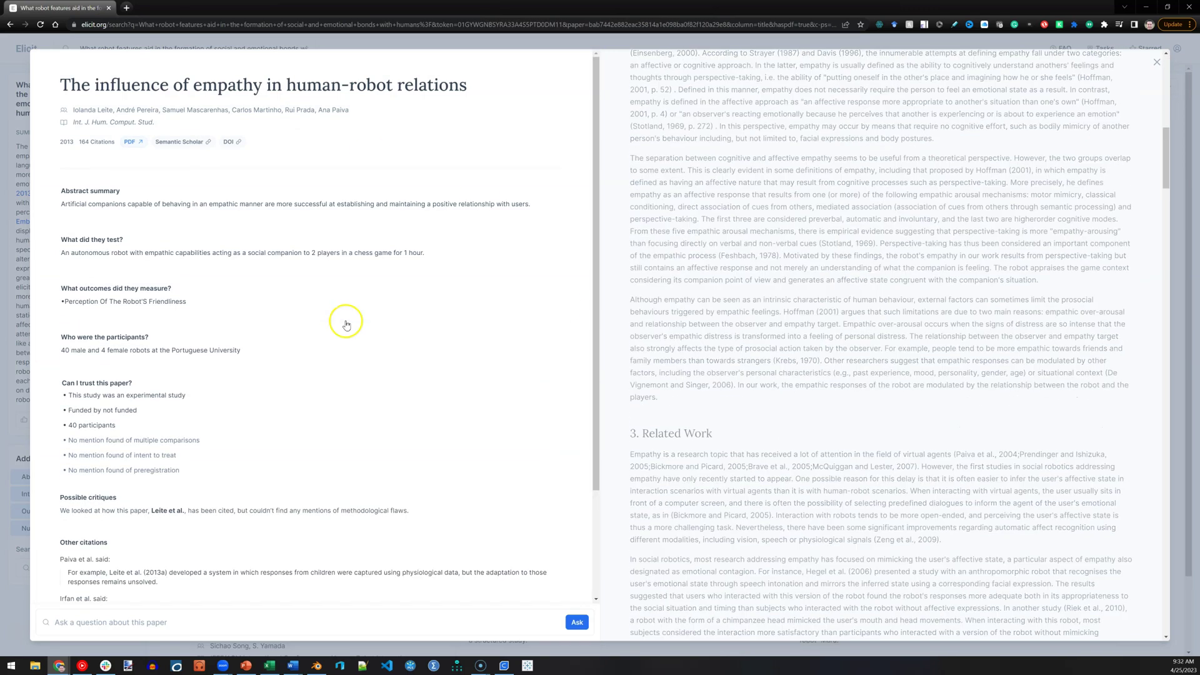
{"action": "scroll", "coordinate": [269, 288], "scroll_direction": "down", "scroll_amount": 1}
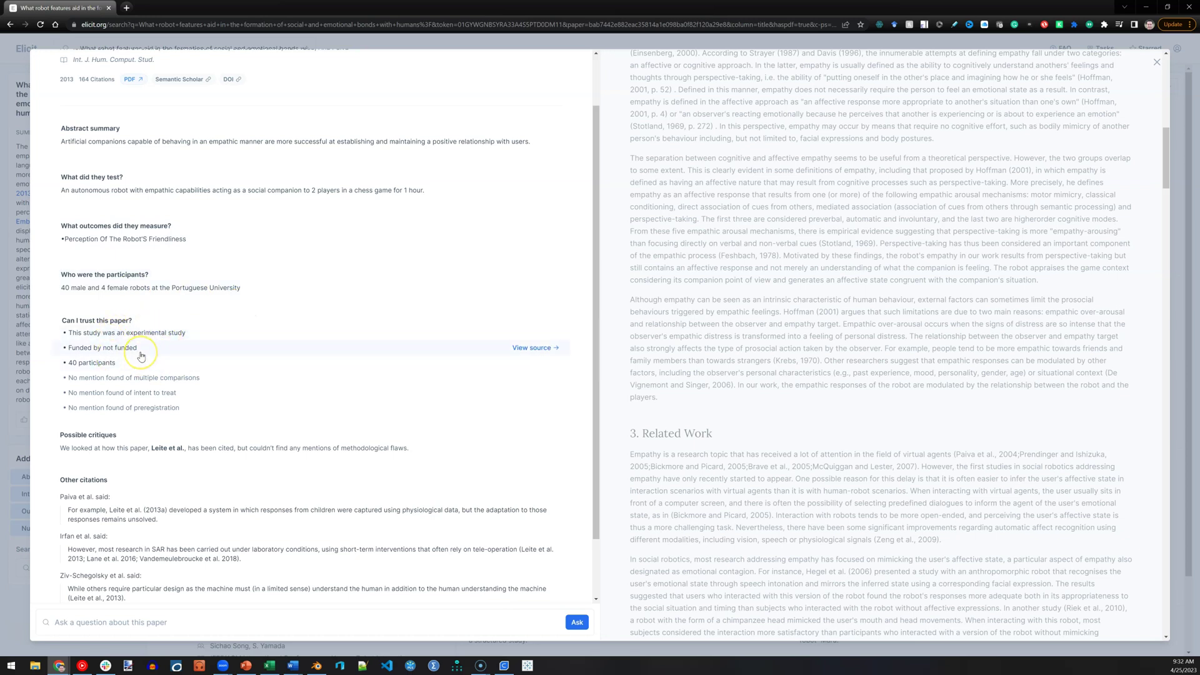
{"action": "scroll", "coordinate": [220, 415], "scroll_direction": "down", "scroll_amount": 1}
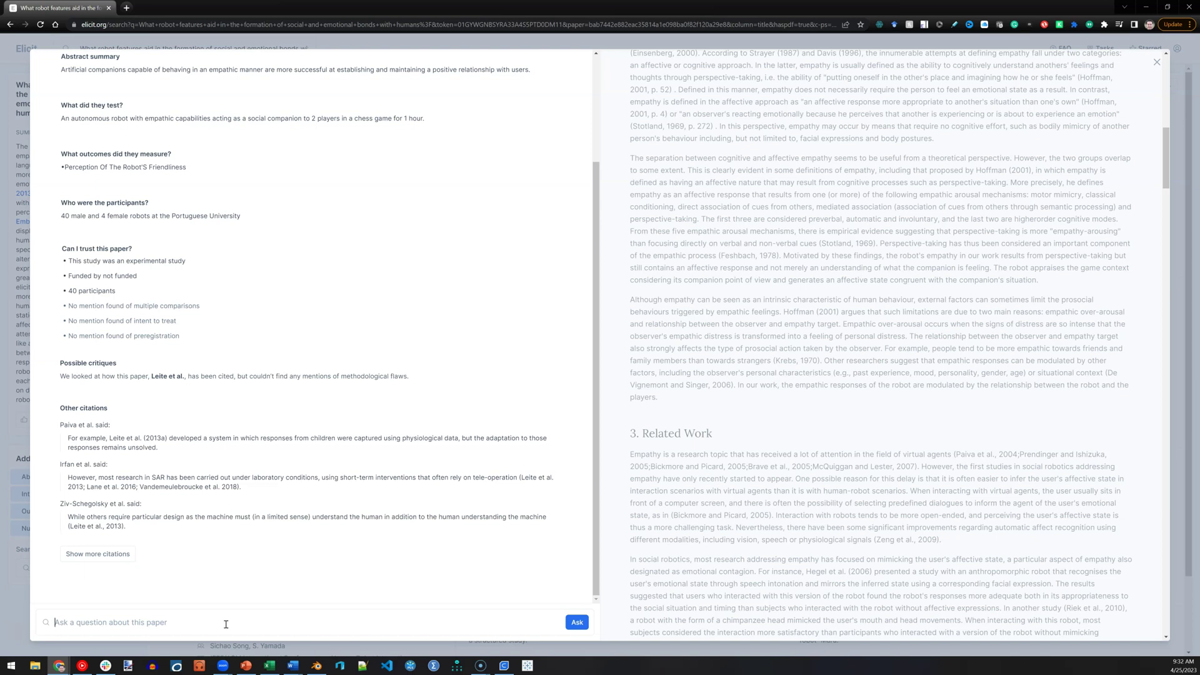
Step: Ask the empathy paper about its main findings and about anthropomorphism, which returns 'No mention found'
{"action": "type", "text": "What were their main findings"}
{"action": "key", "text": "Return"}
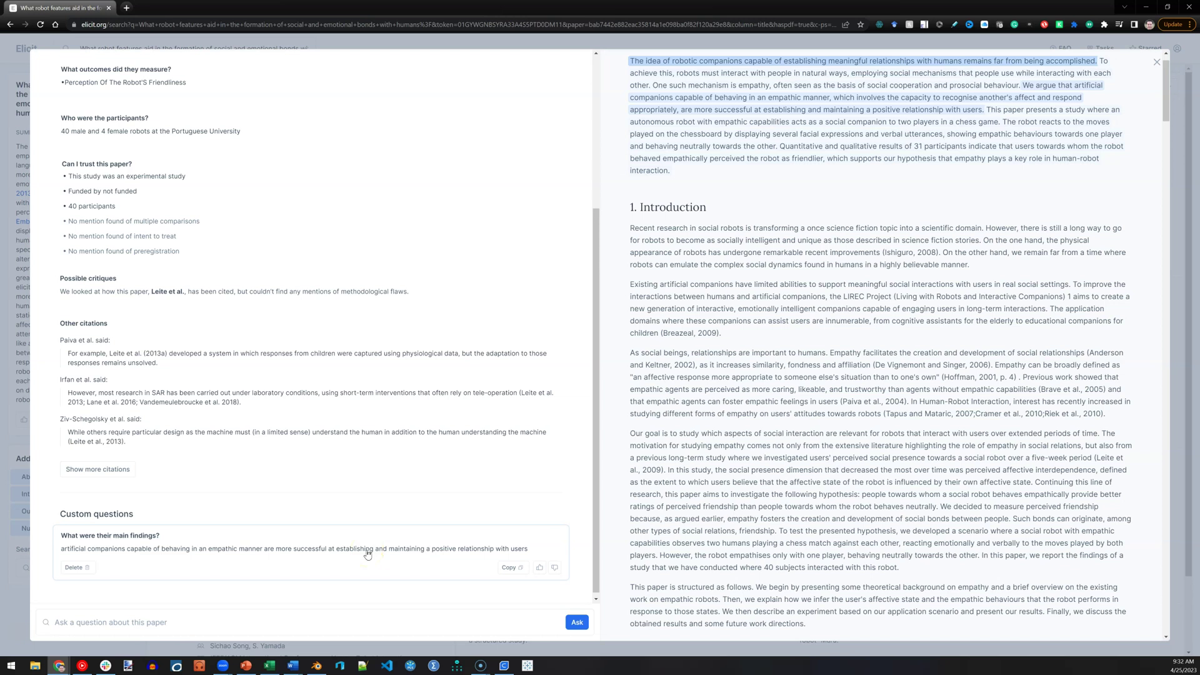
{"action": "left_click", "coordinate": [199, 615]}
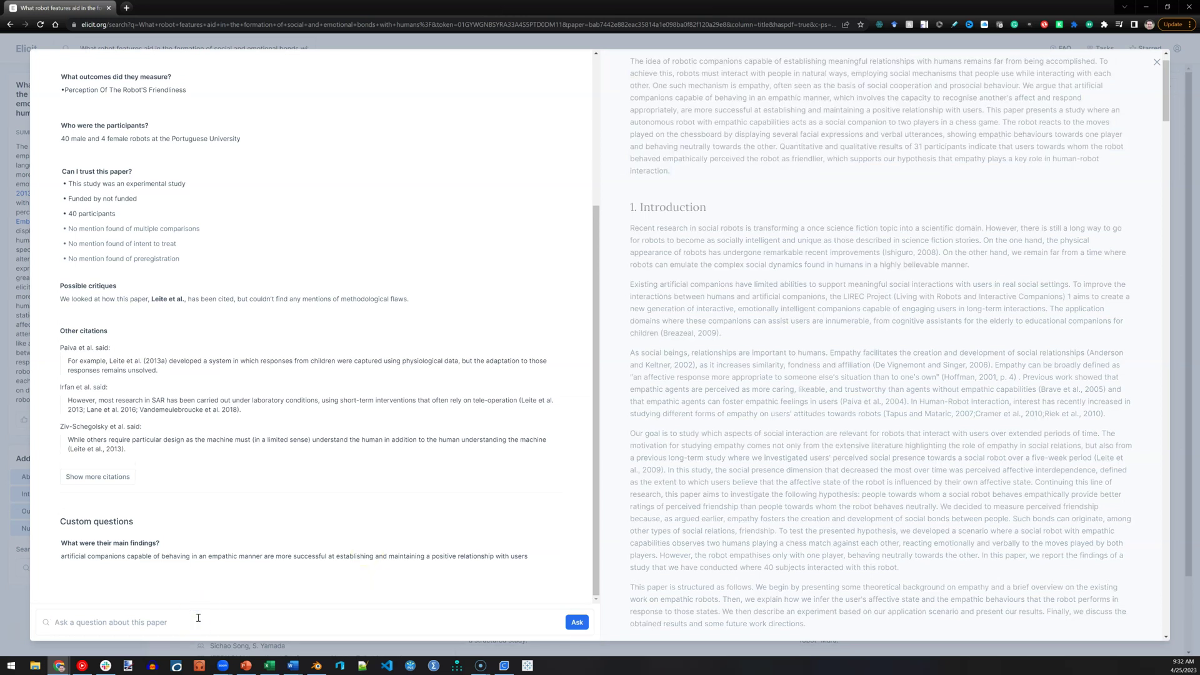
{"action": "type", "text": "W"}
{"action": "key", "text": "Return"}
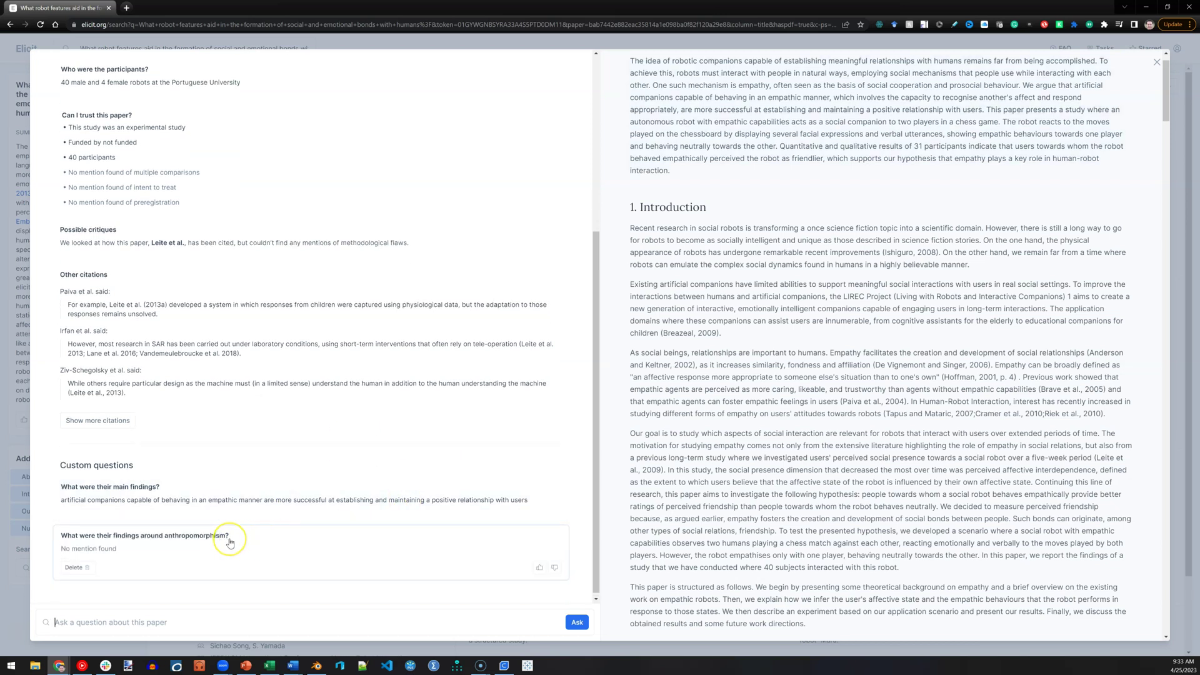
{"action": "scroll", "coordinate": [410, 423], "scroll_direction": "up", "scroll_amount": 5}
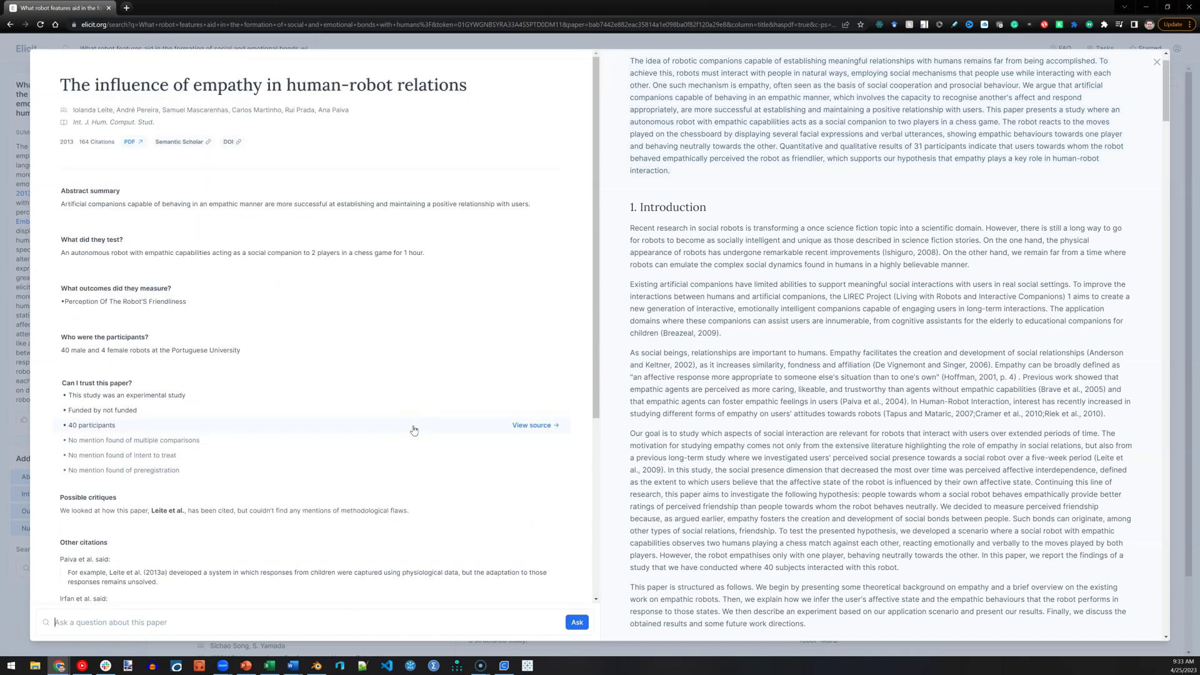
{"action": "scroll", "coordinate": [414, 430], "scroll_direction": "down", "scroll_amount": 4}
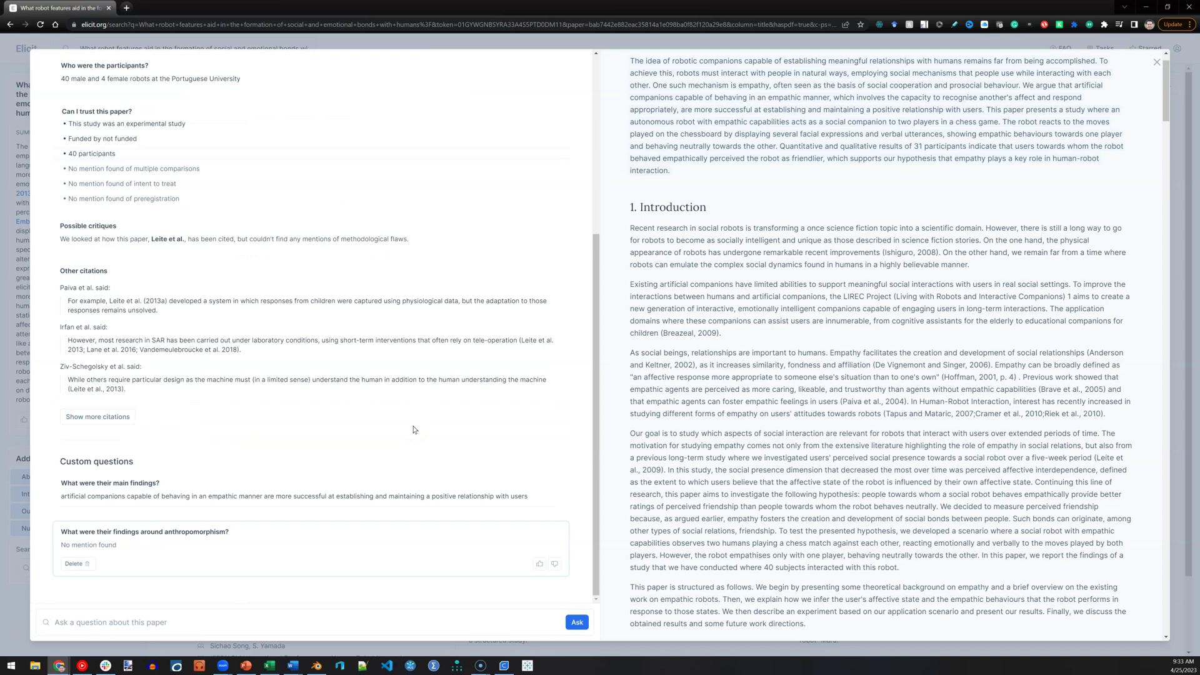
{"action": "scroll", "coordinate": [413, 430], "scroll_direction": "up", "scroll_amount": 4}
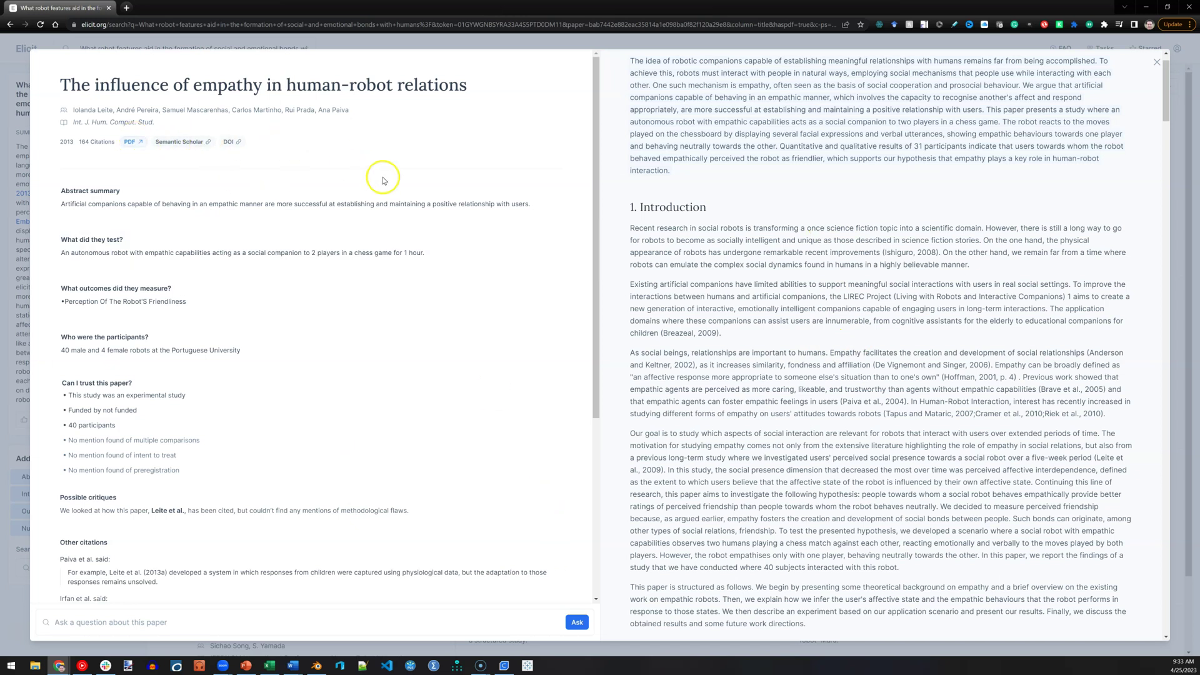
Step: Return to the results and filter the study type to Randomized Controlled Trial
{"action": "left_click", "coordinate": [1155, 63]}
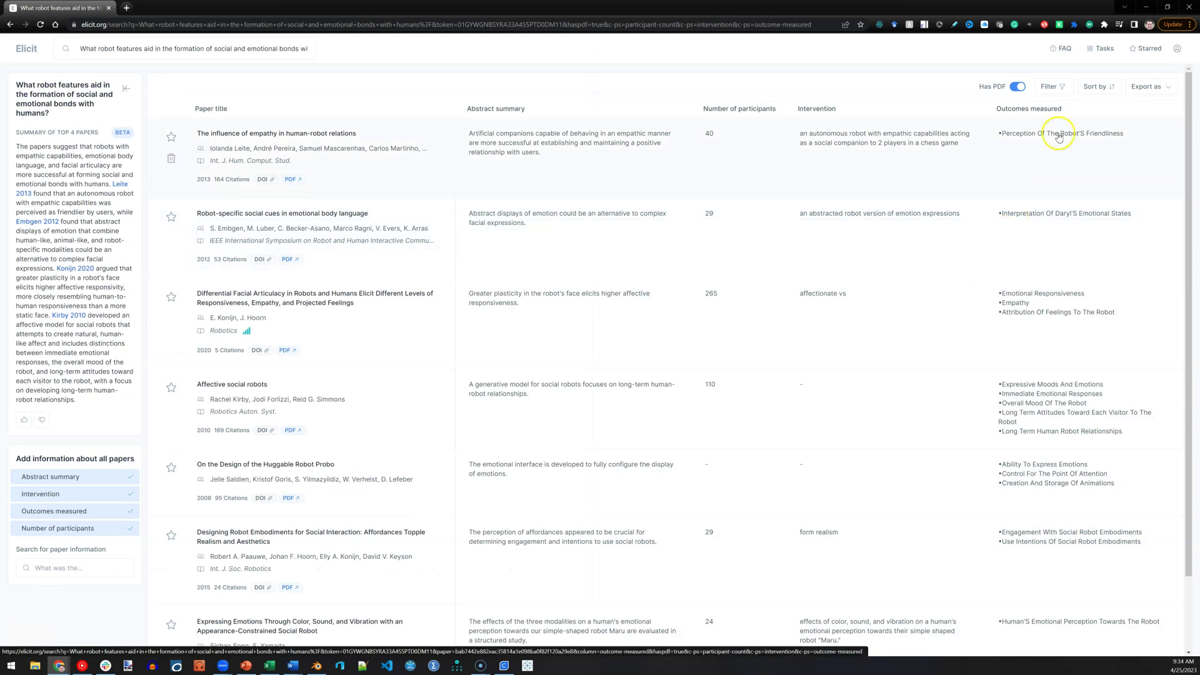
{"action": "left_click", "coordinate": [1050, 88]}
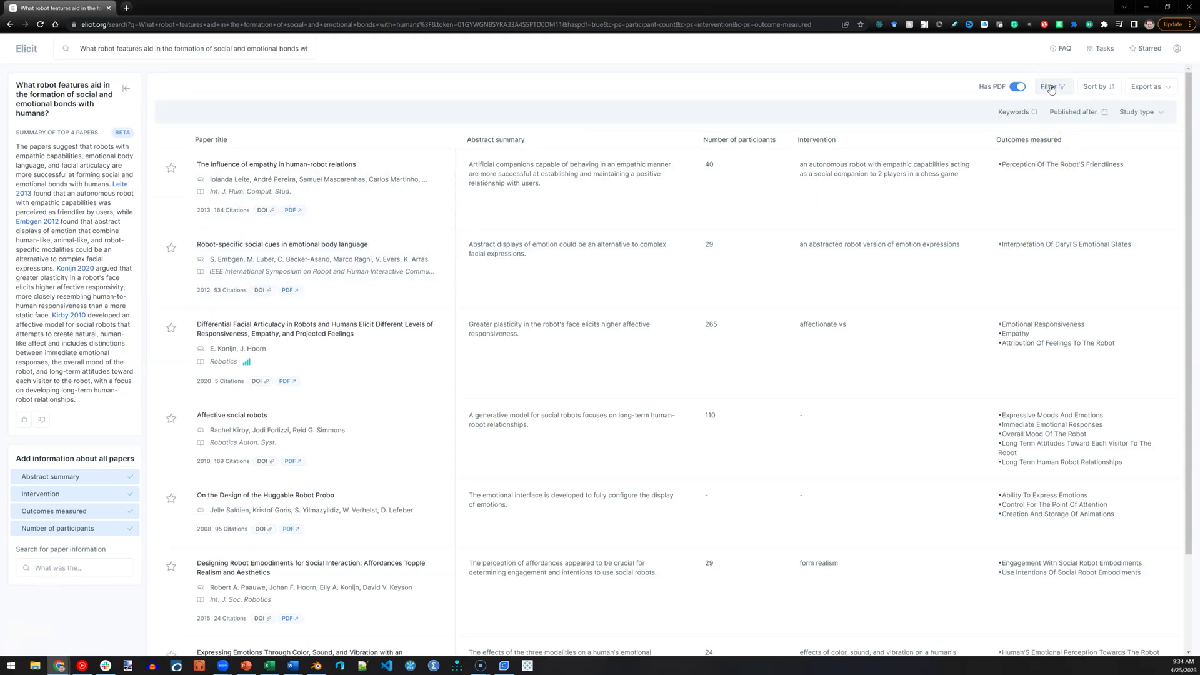
{"action": "left_click", "coordinate": [1141, 113]}
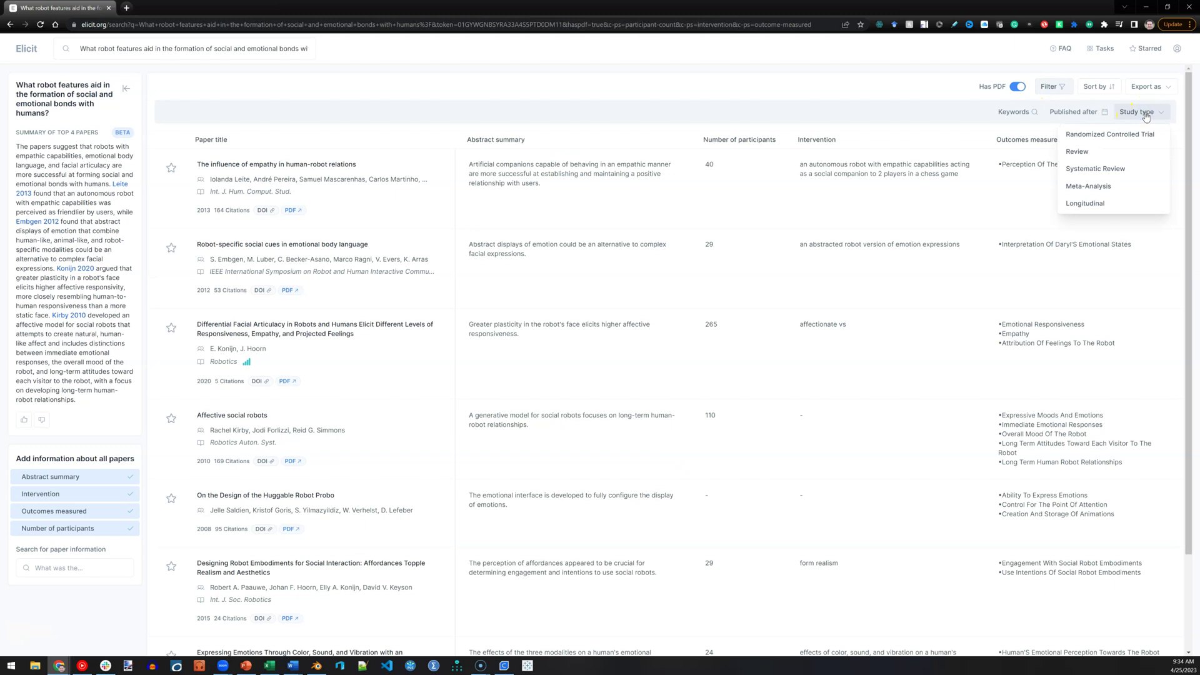
{"action": "left_click", "coordinate": [1147, 137]}
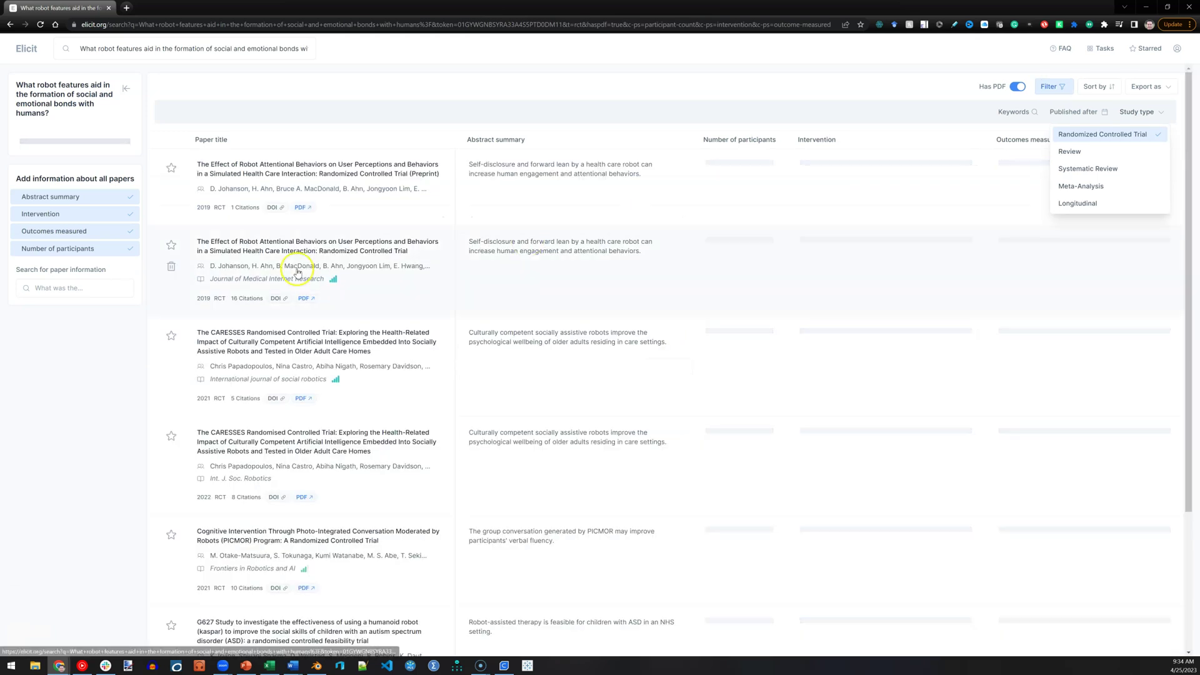
Step: Limit the results to papers published after 2015
{"action": "scroll", "coordinate": [300, 290], "scroll_direction": "down", "scroll_amount": 3}
{"action": "scroll", "coordinate": [303, 287], "scroll_direction": "up", "scroll_amount": 3}
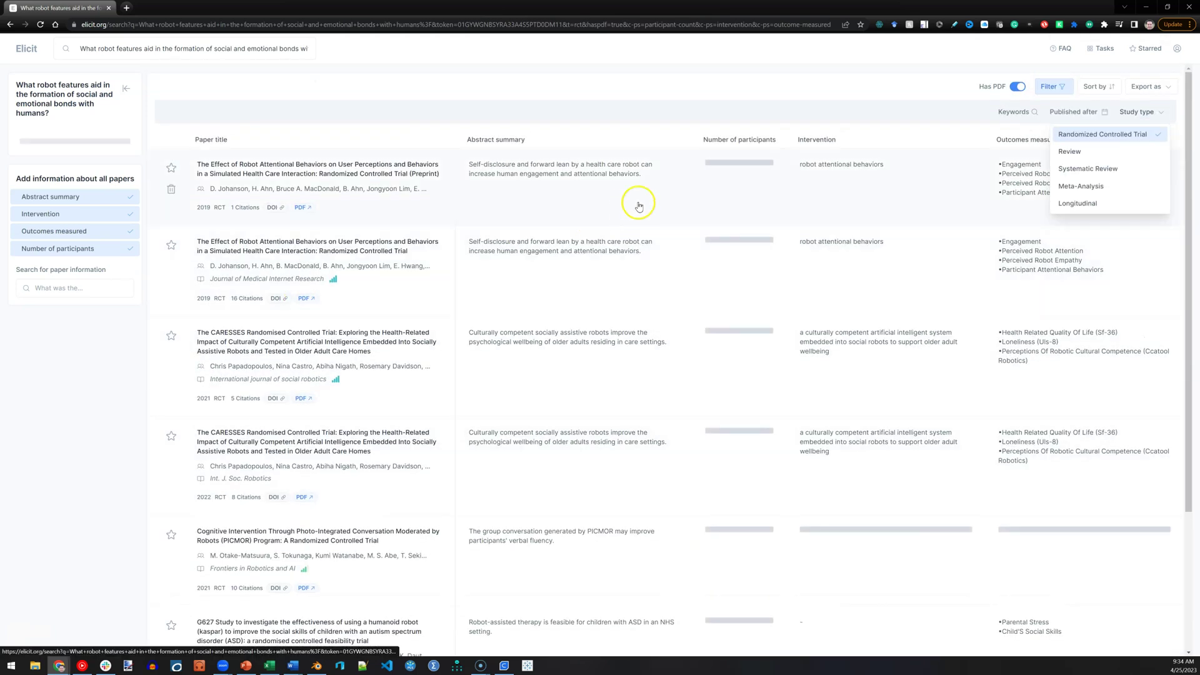
{"action": "left_click", "coordinate": [1097, 116]}
{"action": "scroll", "coordinate": [1074, 164], "scroll_direction": "down", "scroll_amount": 2}
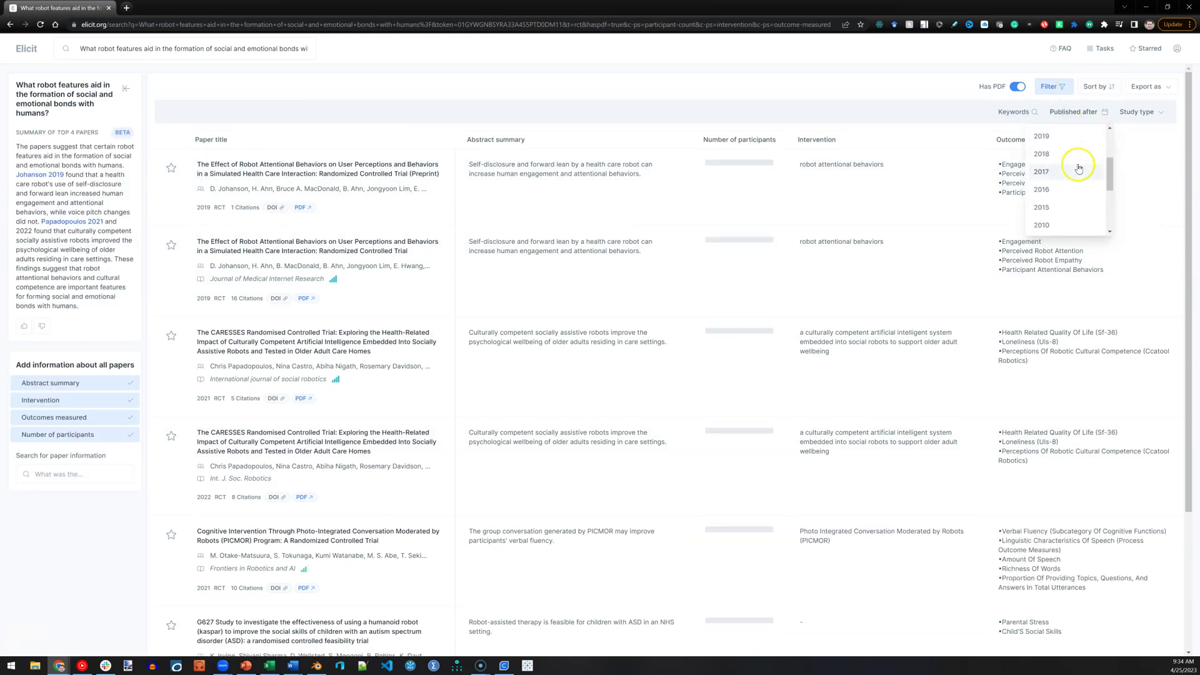
{"action": "left_click", "coordinate": [1053, 207]}
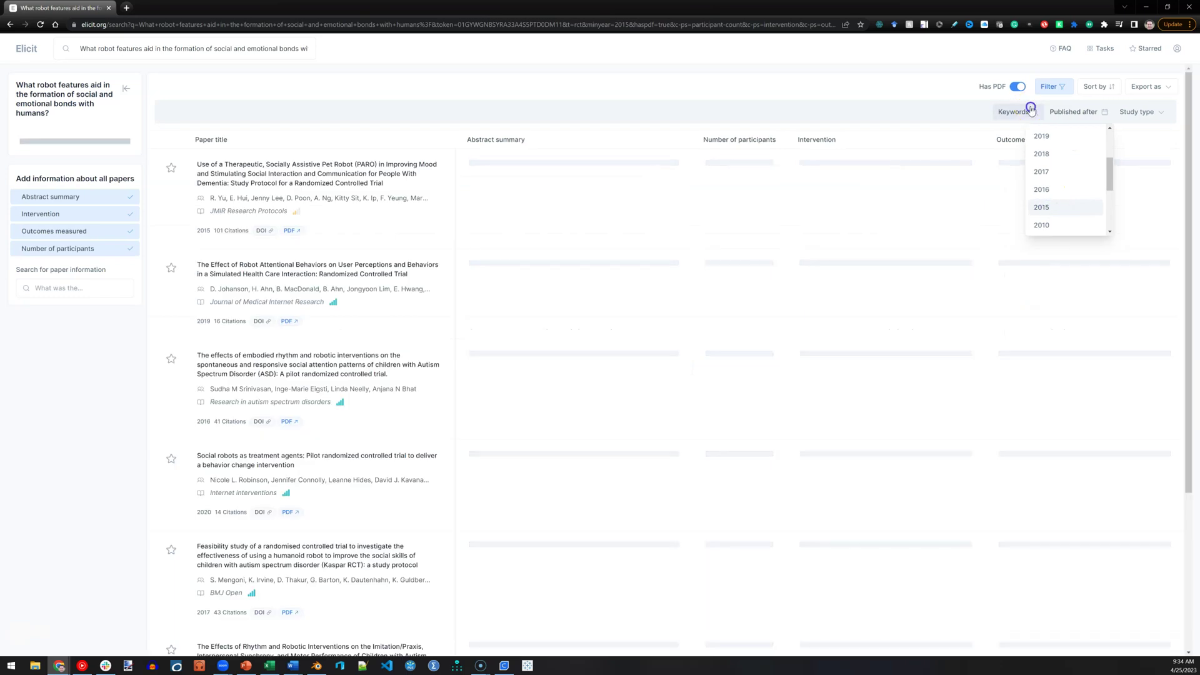
Step: Require the keyword 'emotion' in paper abstracts and apply the filter
{"action": "left_click", "coordinate": [1031, 109]}
{"action": "left_click", "coordinate": [1016, 154]}
{"action": "type", "text": "emo"}
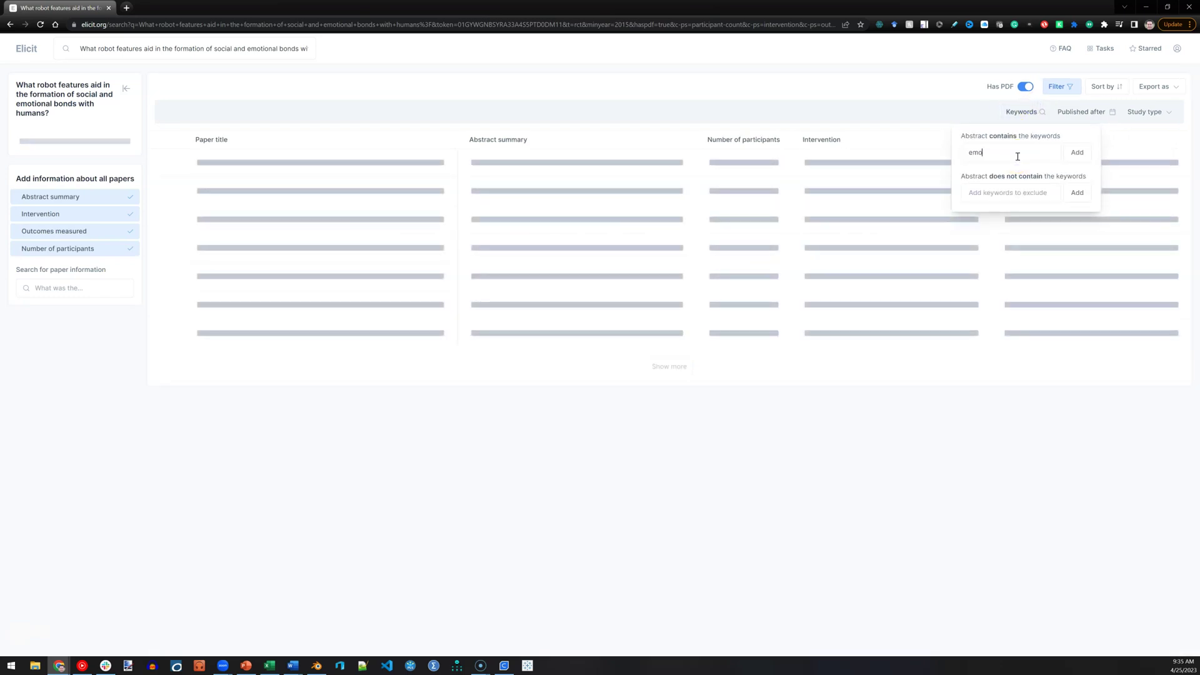
{"action": "type", "text": "tion"}
{"action": "key", "text": "Return"}
{"action": "left_click", "coordinate": [1022, 490]}
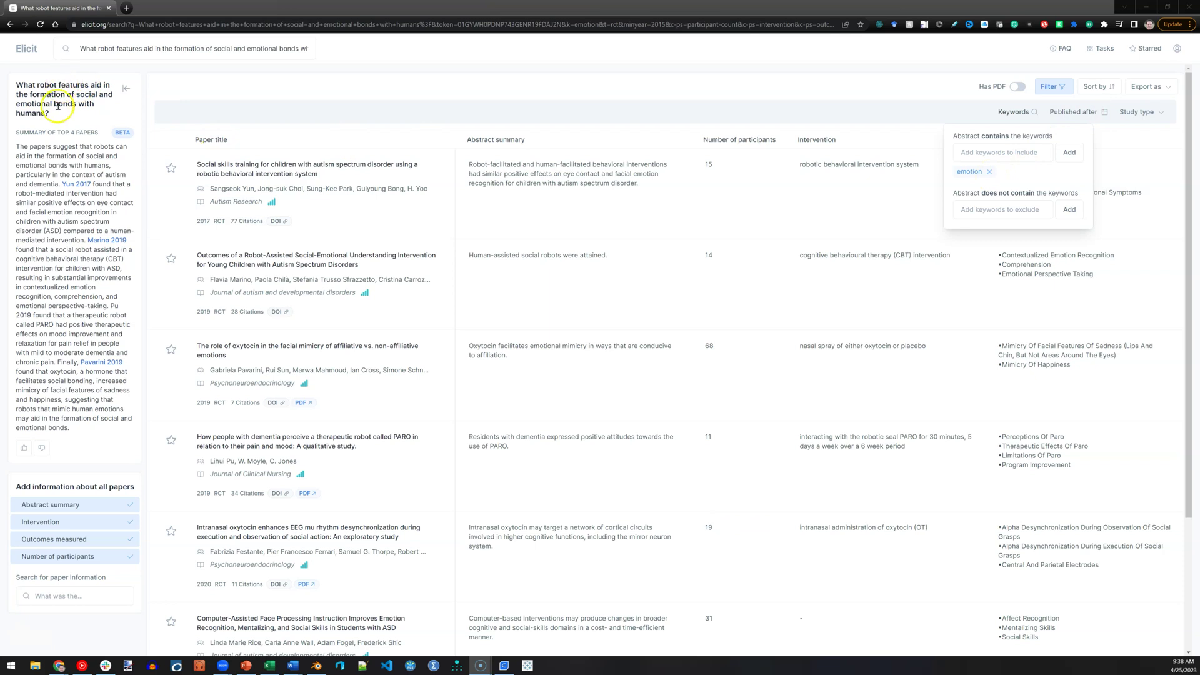
Step: Show more results and scroll through the newly loaded filtered papers
{"action": "scroll", "coordinate": [669, 365], "scroll_direction": "down", "scroll_amount": 3}
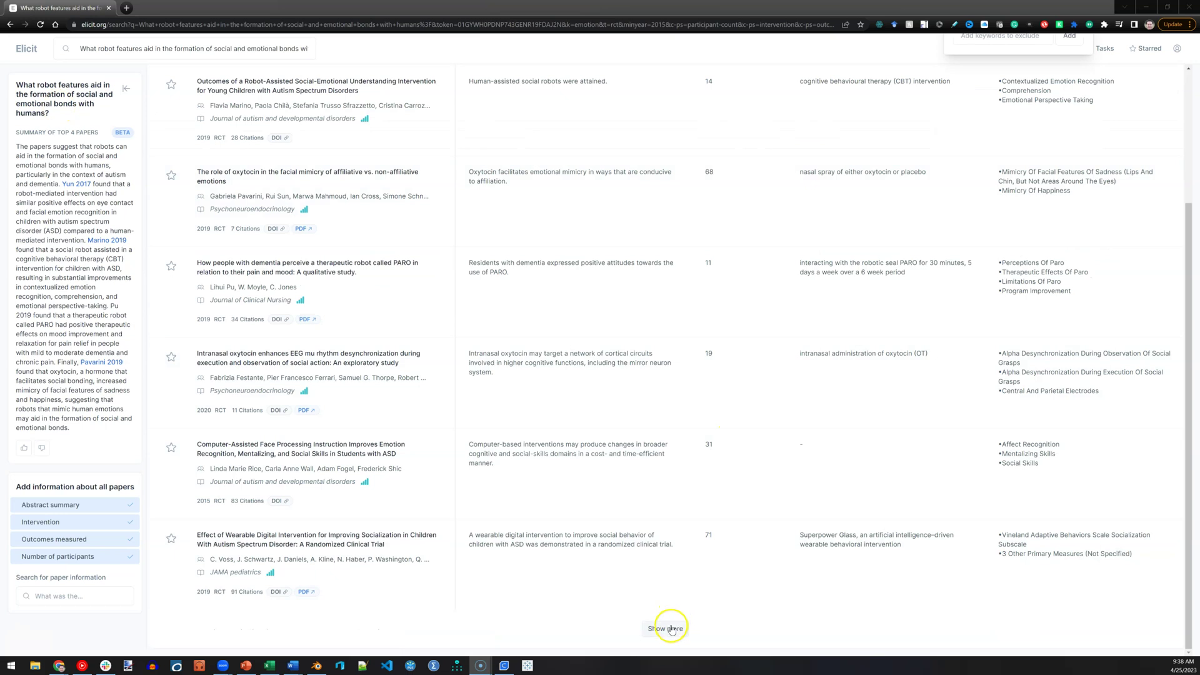
{"action": "left_click", "coordinate": [668, 625]}
{"action": "scroll", "coordinate": [648, 406], "scroll_direction": "down", "scroll_amount": 3}
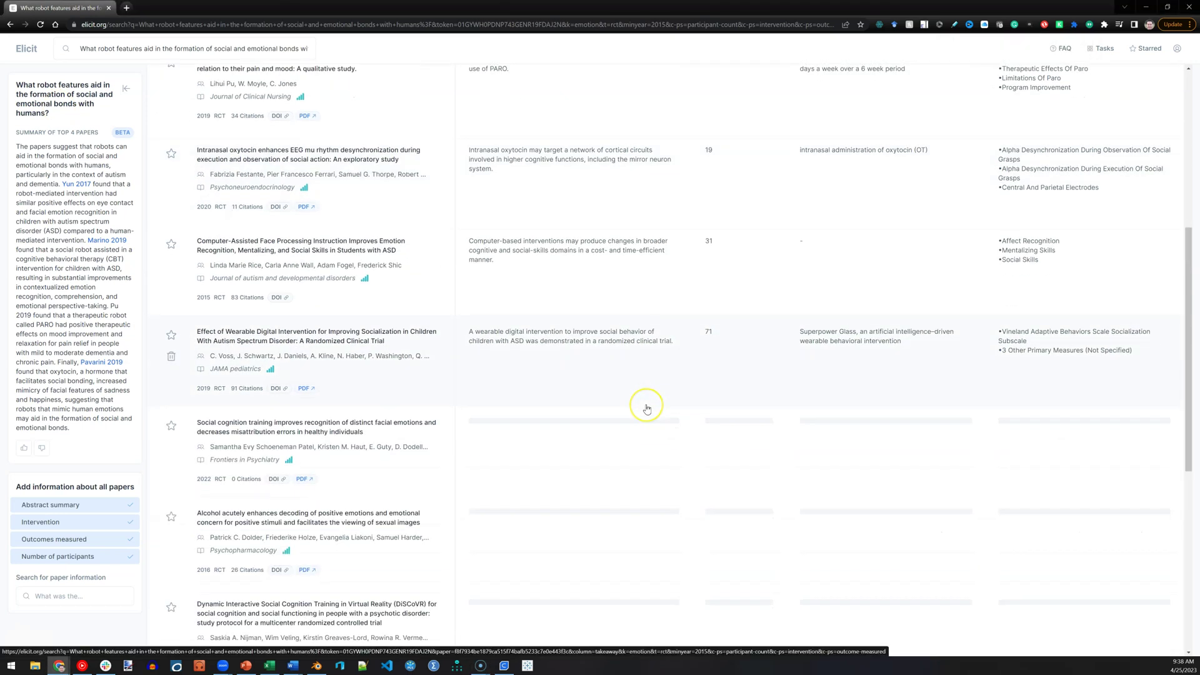
{"action": "scroll", "coordinate": [648, 408], "scroll_direction": "down", "scroll_amount": 8}
{"action": "scroll", "coordinate": [647, 409], "scroll_direction": "up", "scroll_amount": 7}
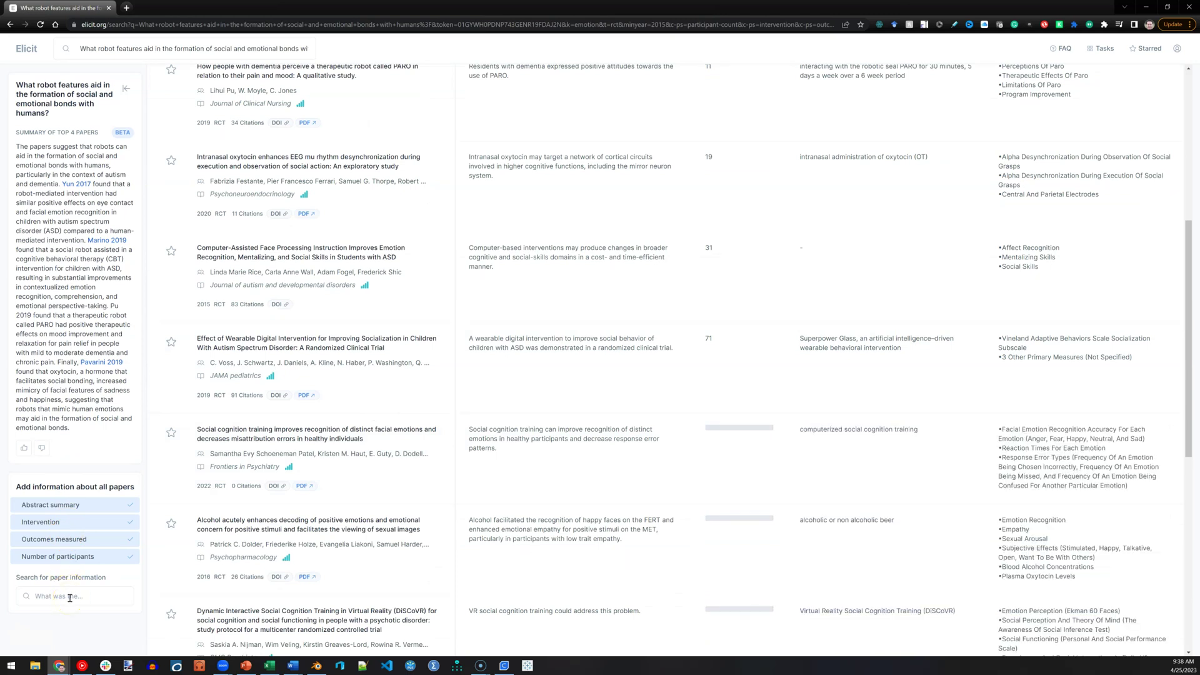
Step: Add a custom column 'what are the main outcomes of these studies??' and switch back to Word
{"action": "left_click", "coordinate": [69, 597]}
{"action": "type", "text": "what are the main outco"}
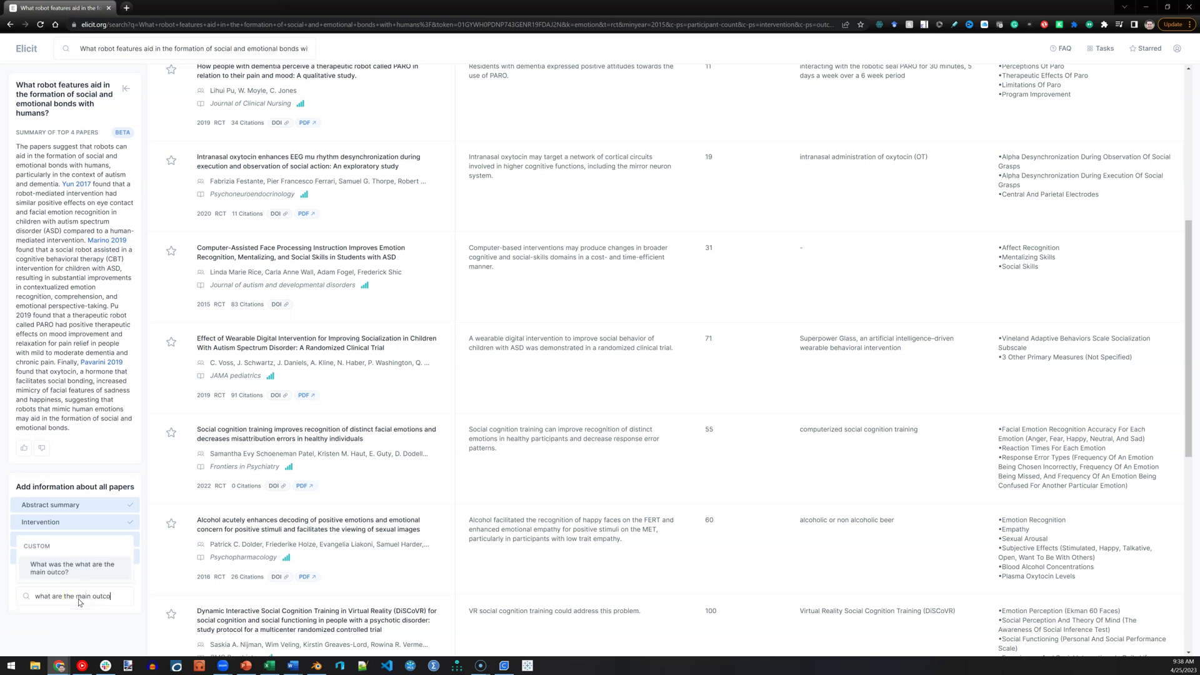
{"action": "type", "text": "mes of these studies??"}
{"action": "key", "text": "Return"}
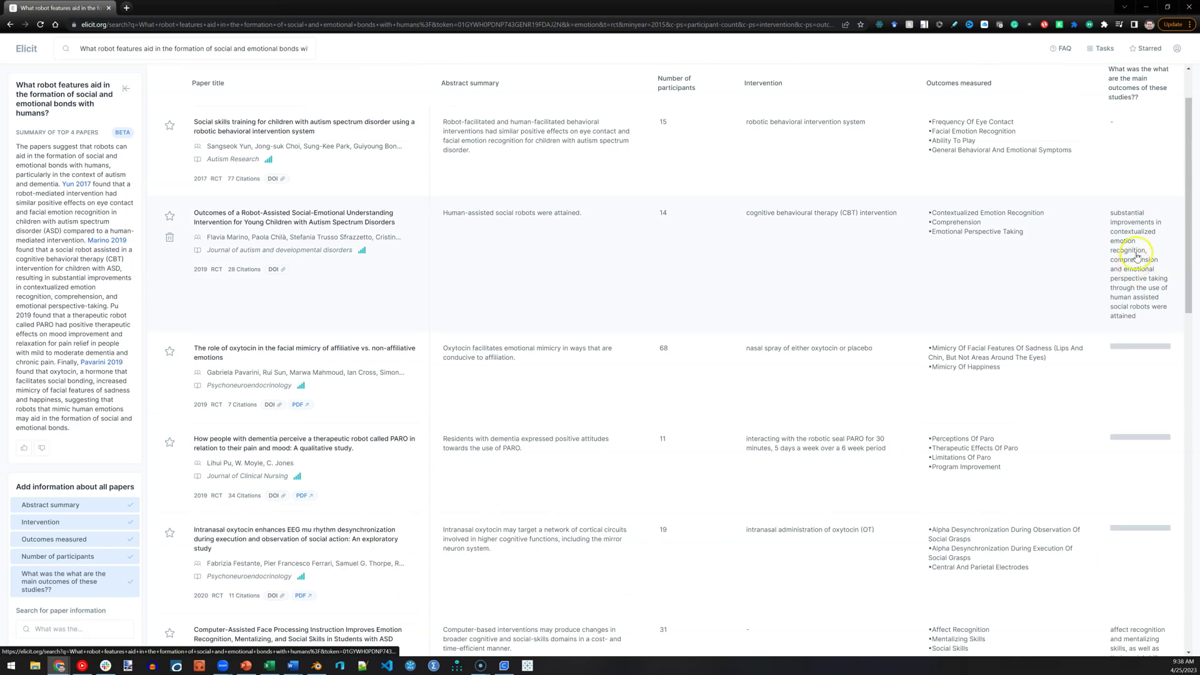
{"action": "scroll", "coordinate": [1144, 181], "scroll_direction": "up", "scroll_amount": 1}
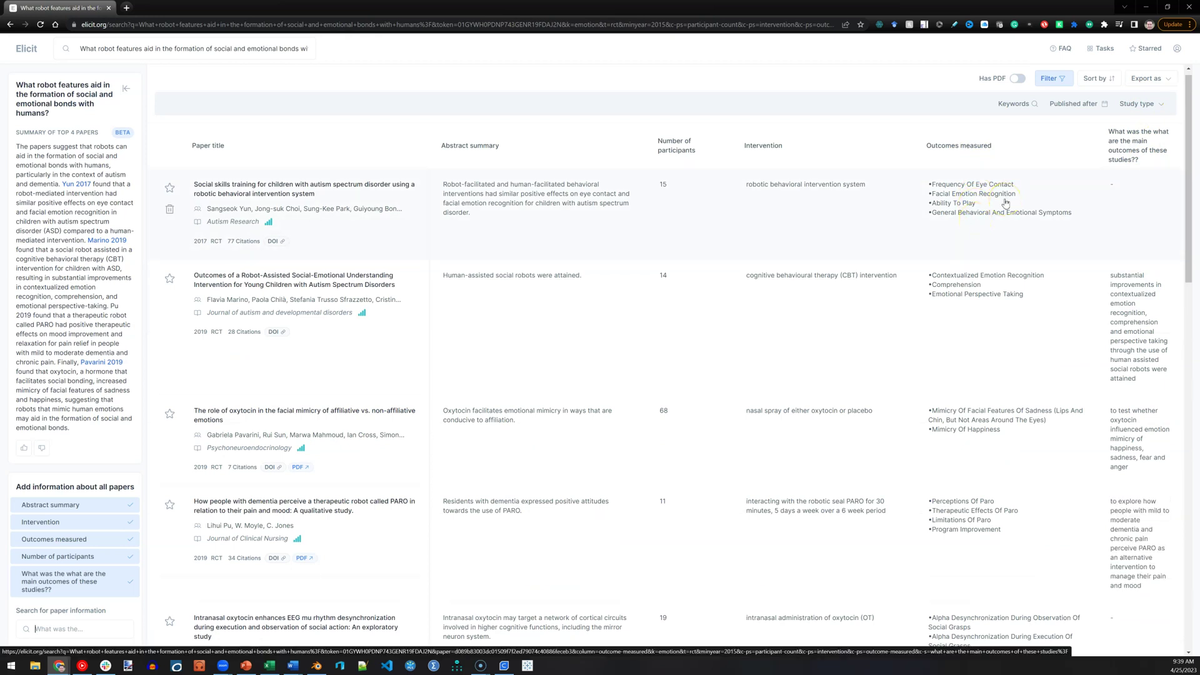
{"action": "key", "text": "alt+Tab"}
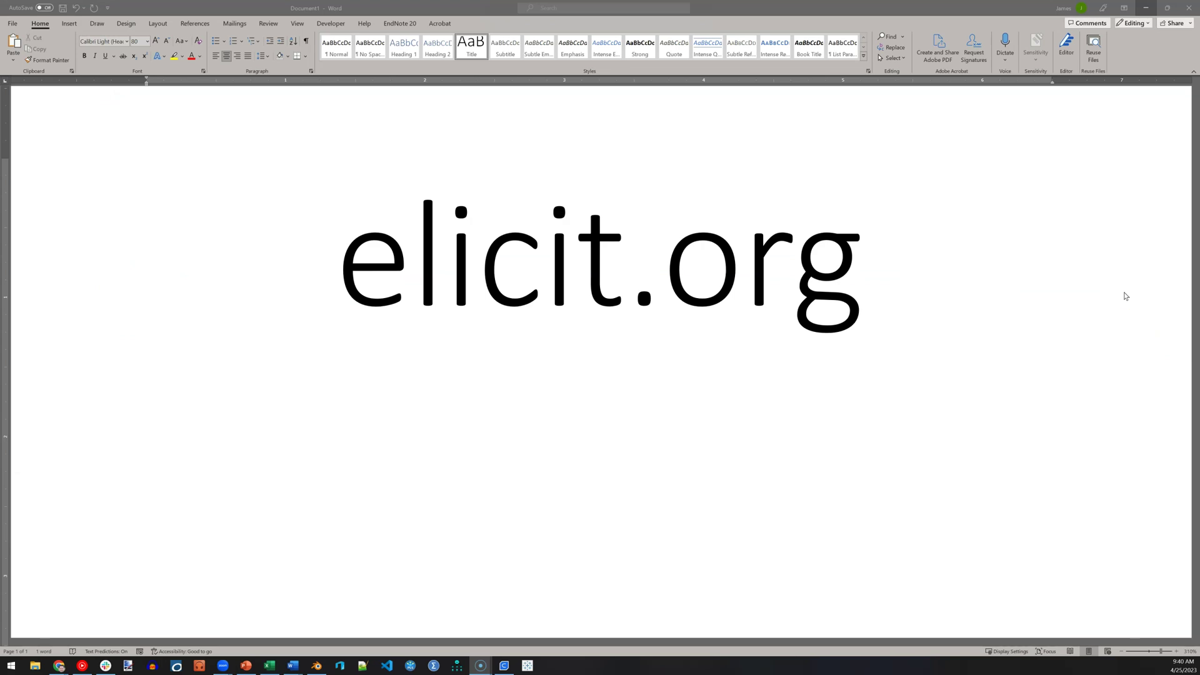